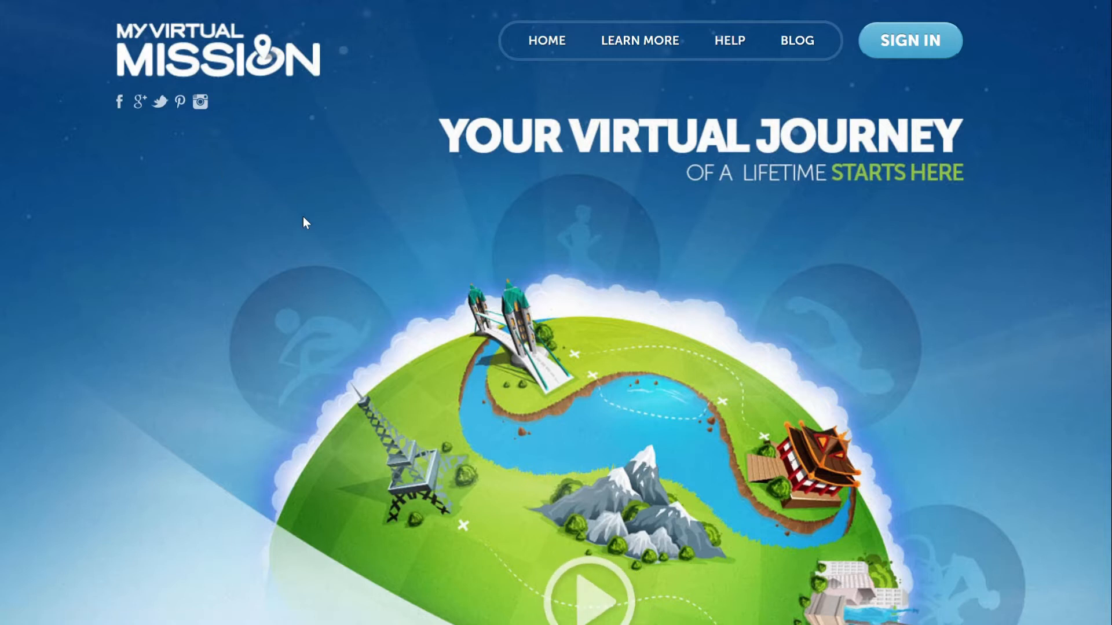
Scroll the home page down to the 'Create Your Own Fitness Challenge' section with START YOUR MISSION
scroll(482, 257, down, 10)
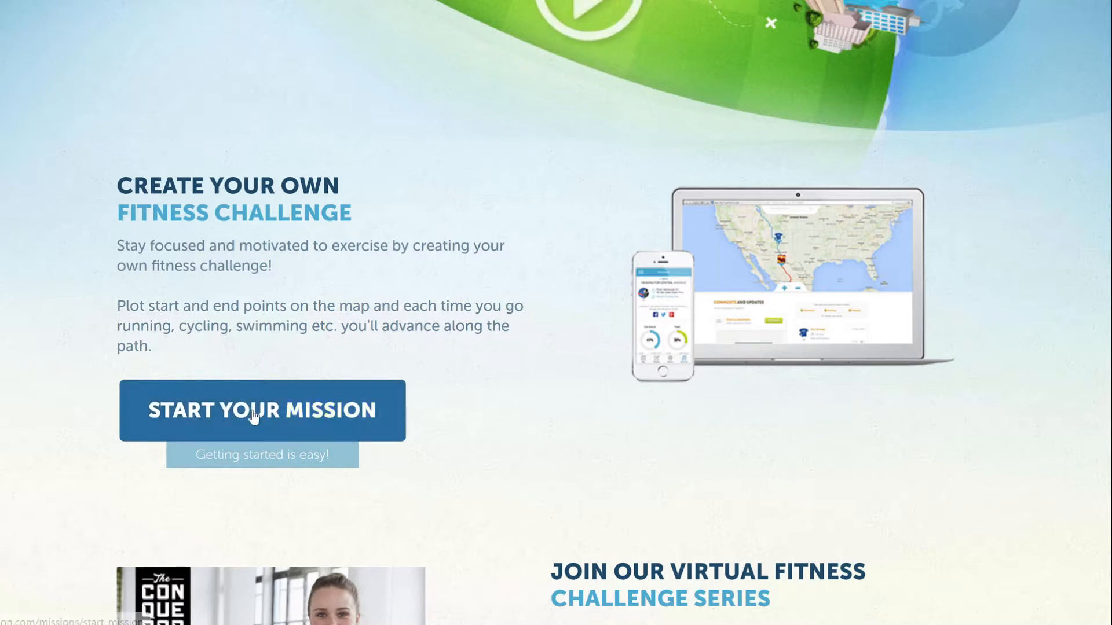
Choose START YOUR MISSION and log in with the account e-mail and password
click(362, 412)
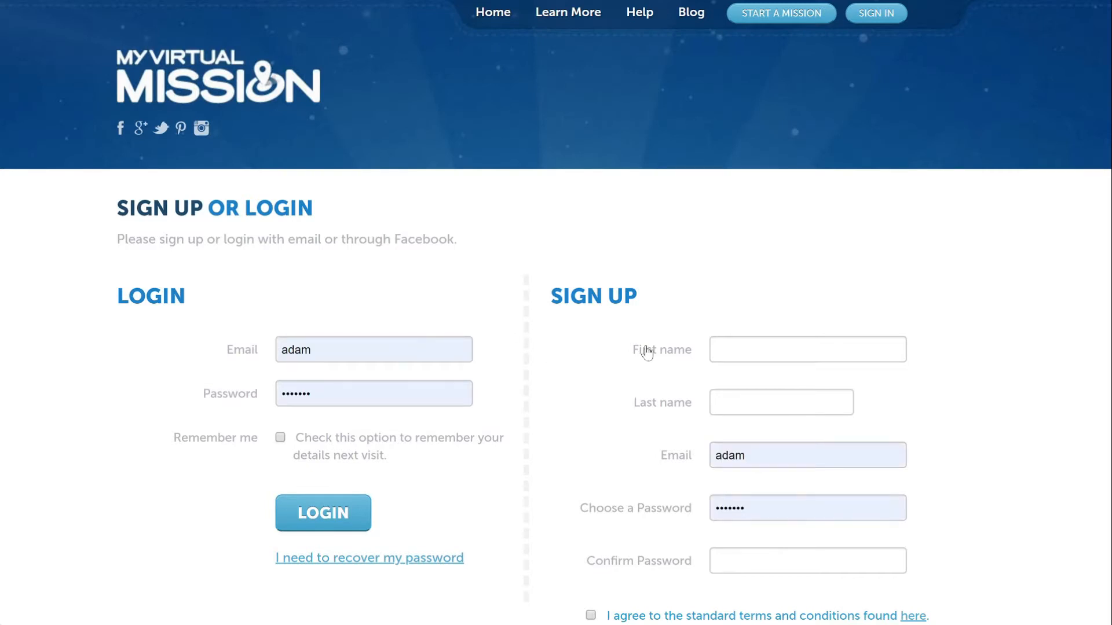
scroll(728, 360, down, 2)
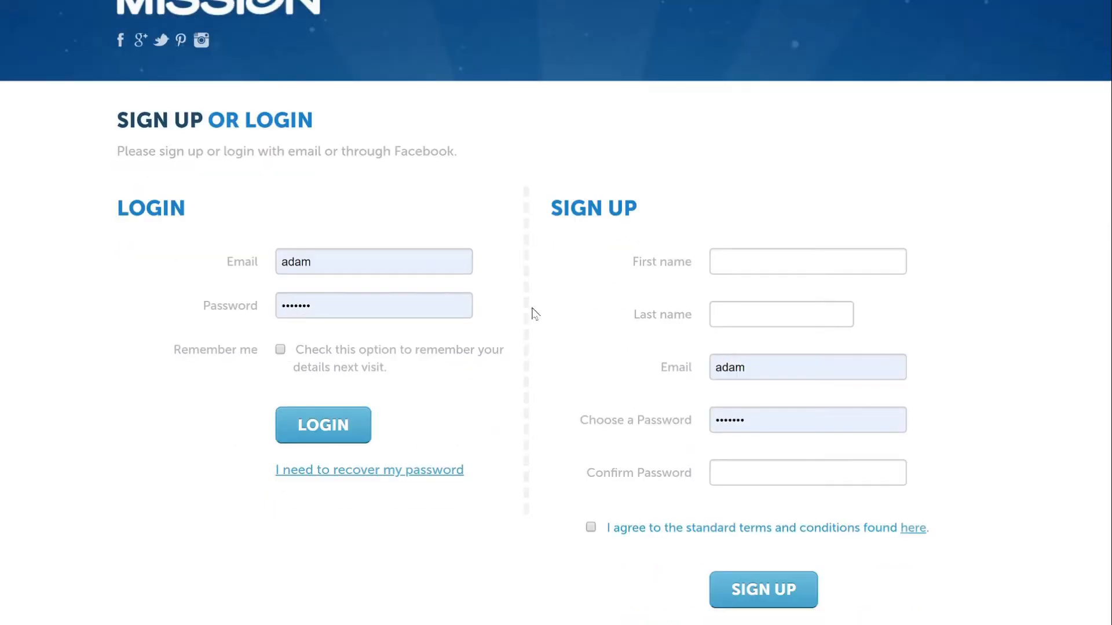
click(360, 266)
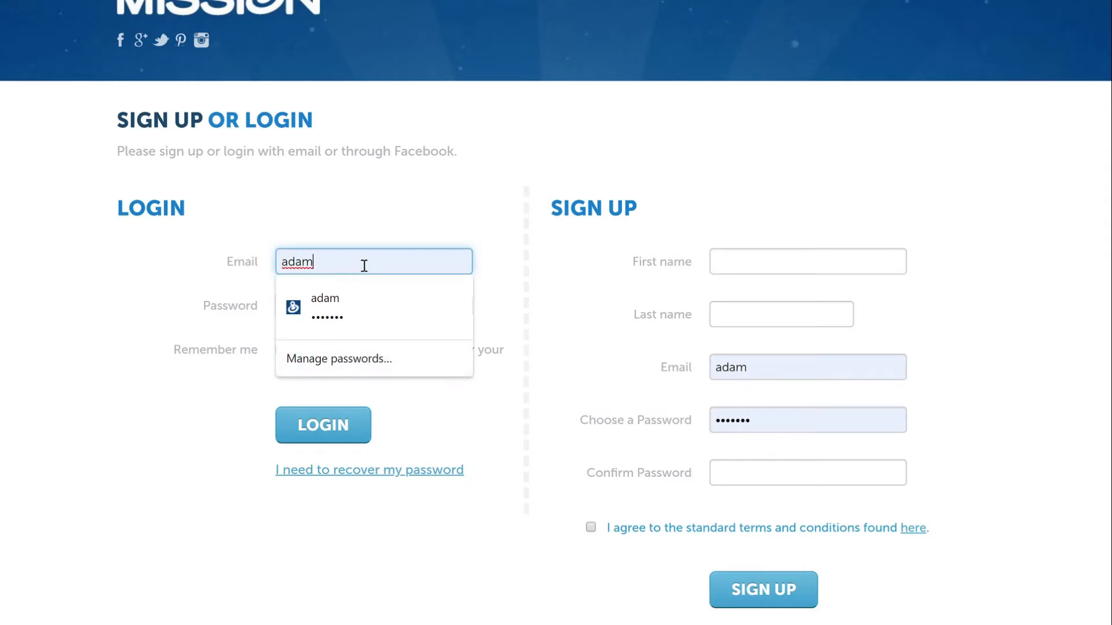
text(@fillyab)
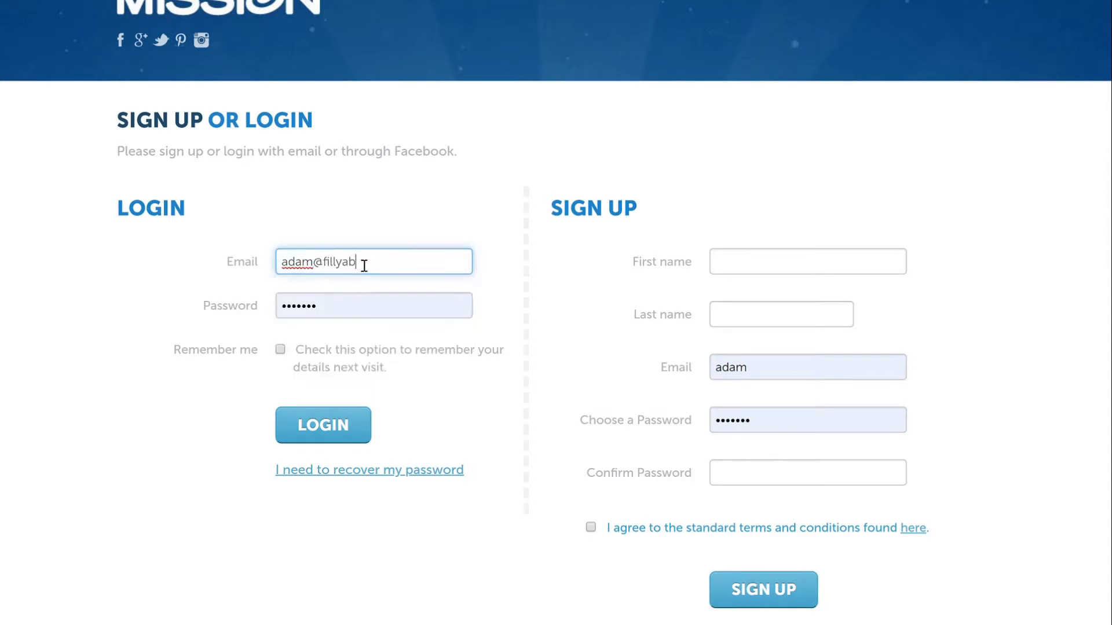
text(oots.co.nz)
key(Tab)
text(•)
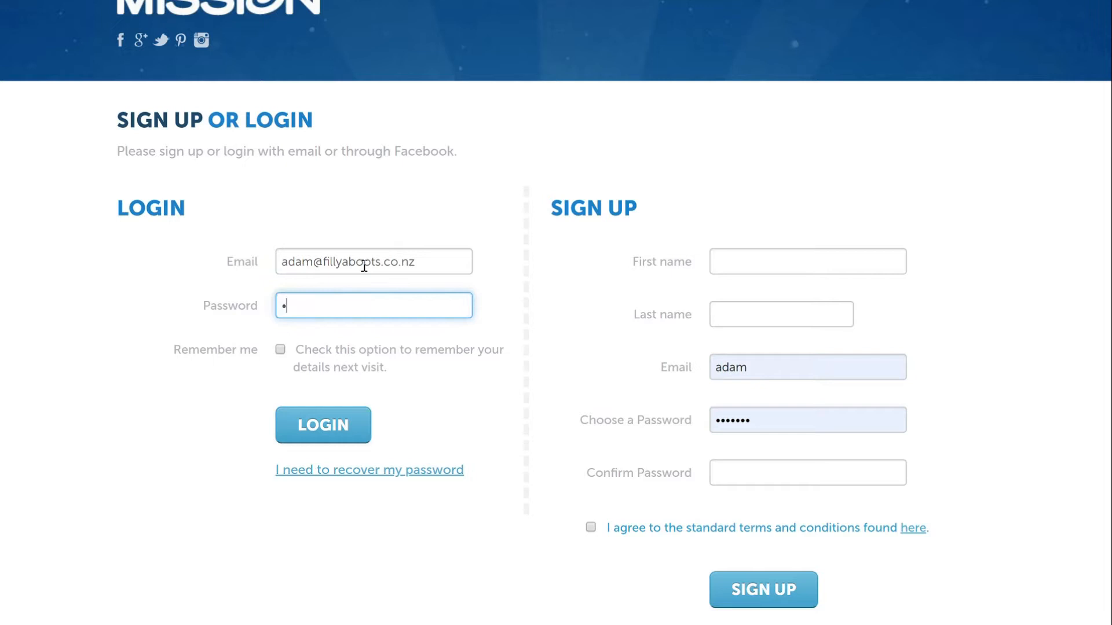
key(Return)
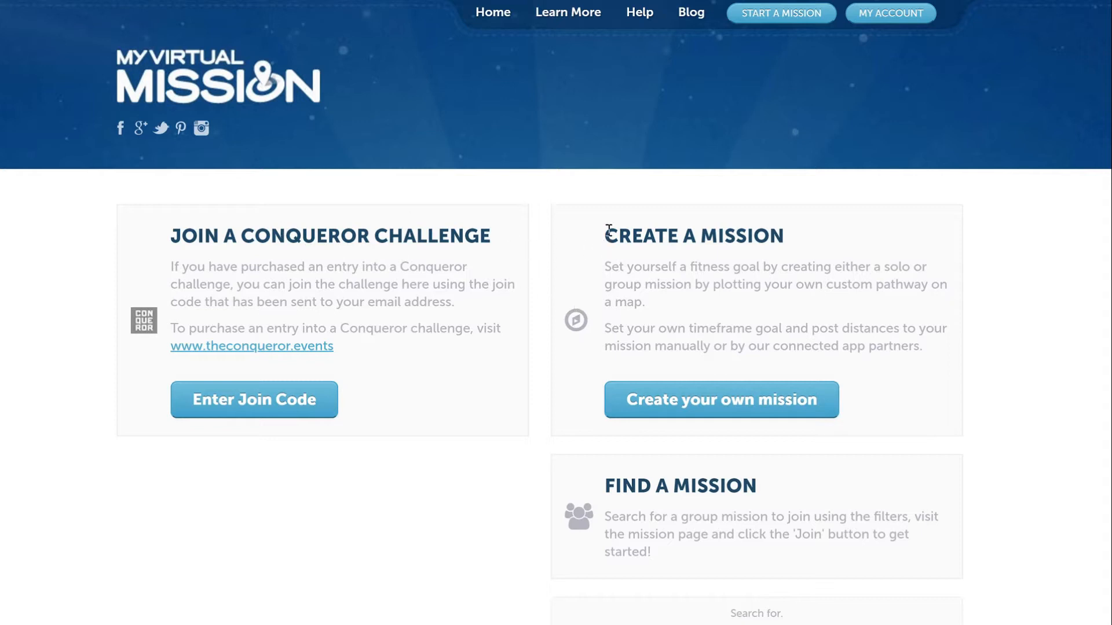
Start a custom mission via 'Create your own mission' and select Group Mission on Step 1
click(712, 404)
scroll(612, 398, down, 3)
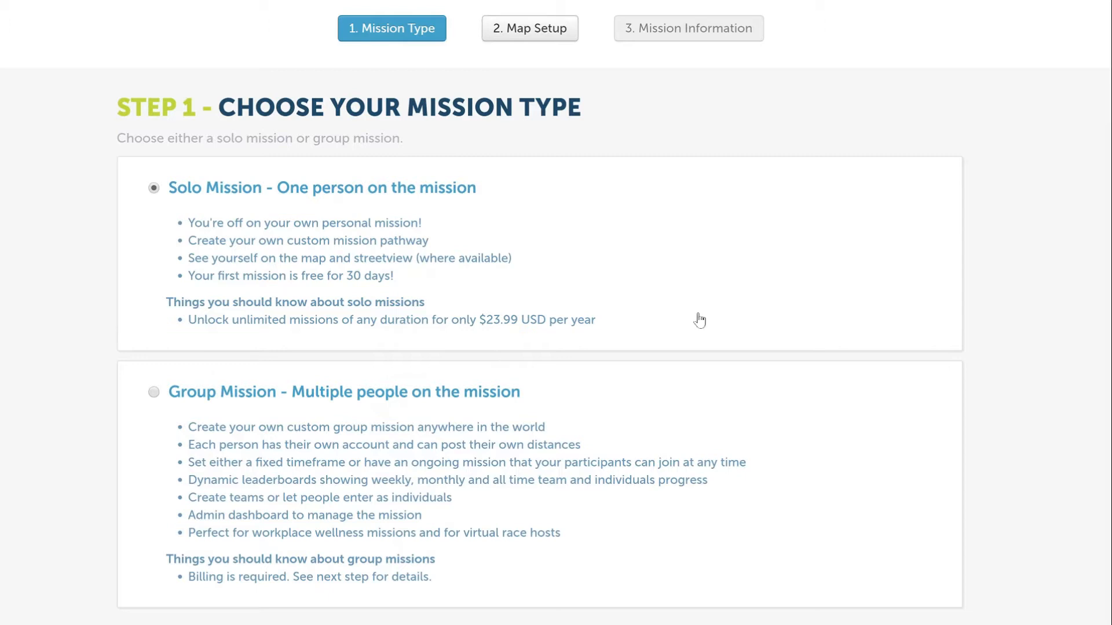
scroll(685, 318, down, 2)
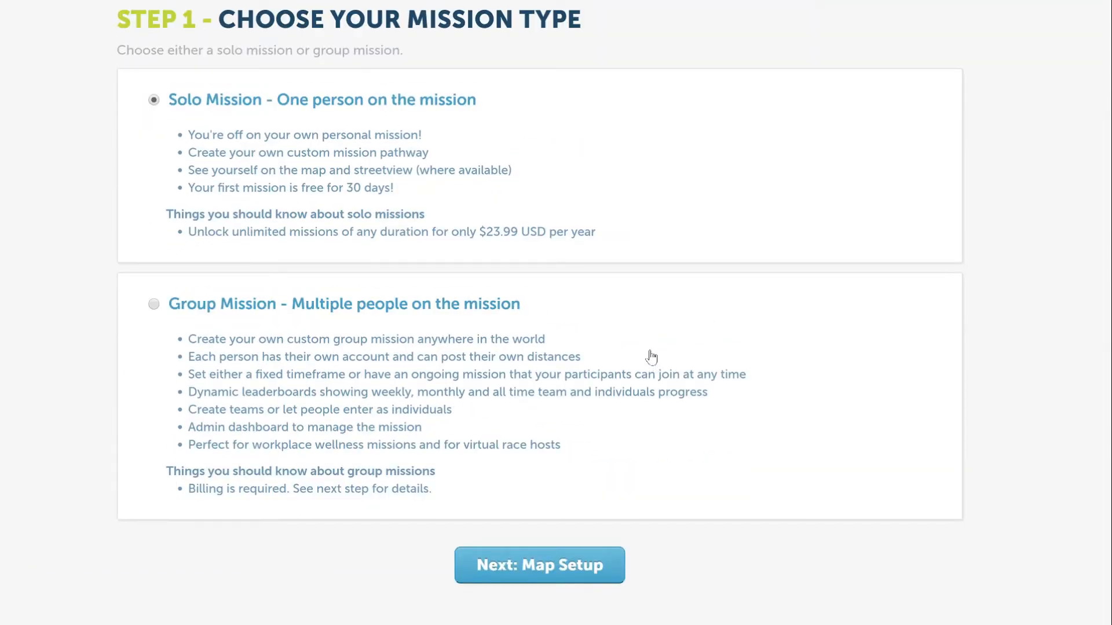
click(234, 313)
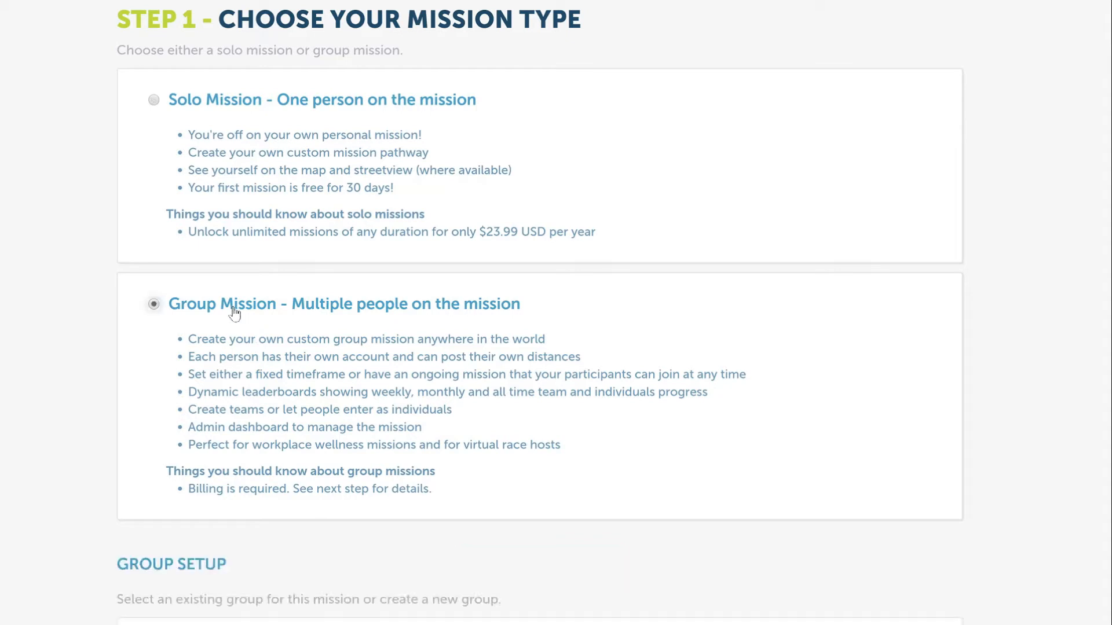
scroll(796, 411, down, 8)
scroll(798, 410, down, 2)
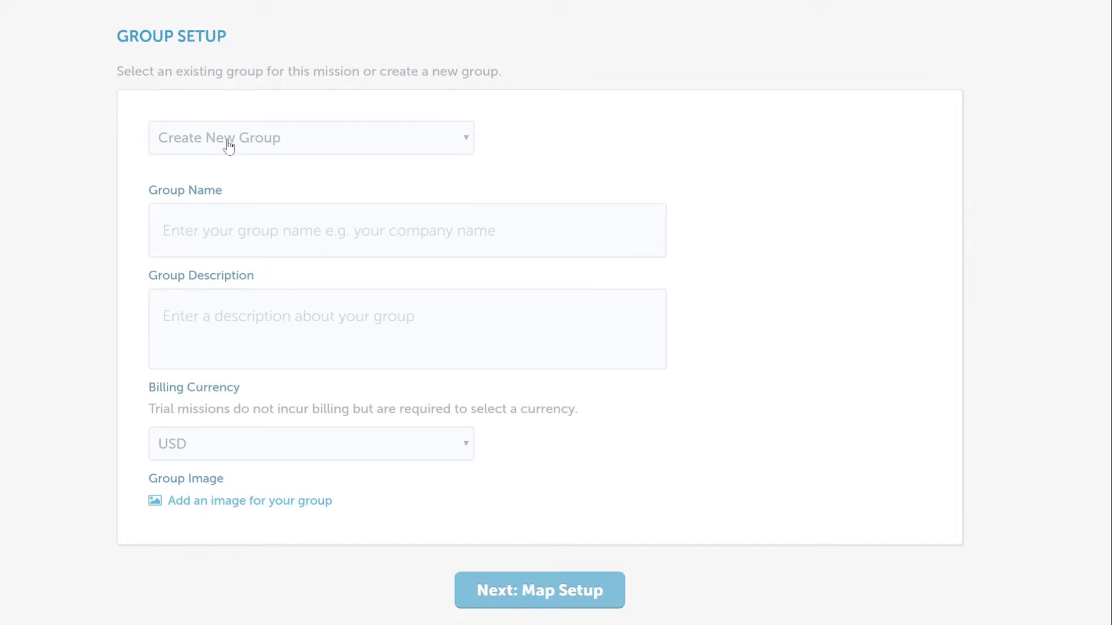
Name the group 'My Test Group', describe it as 'Running group', and keep USD billing currency
click(242, 234)
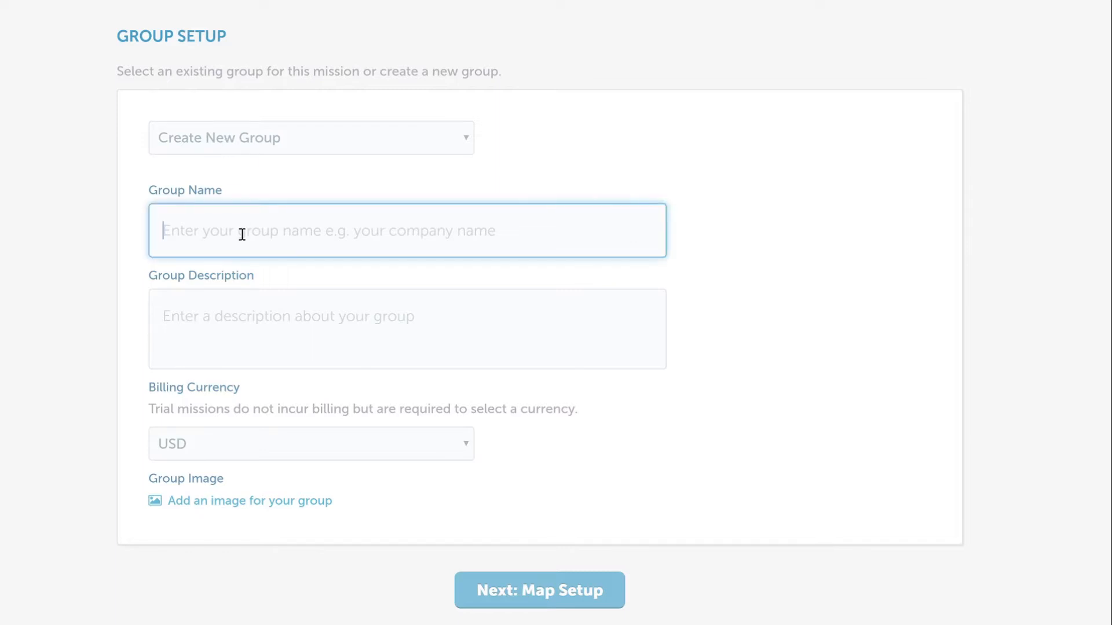
text(My Test Group)
key(Tab)
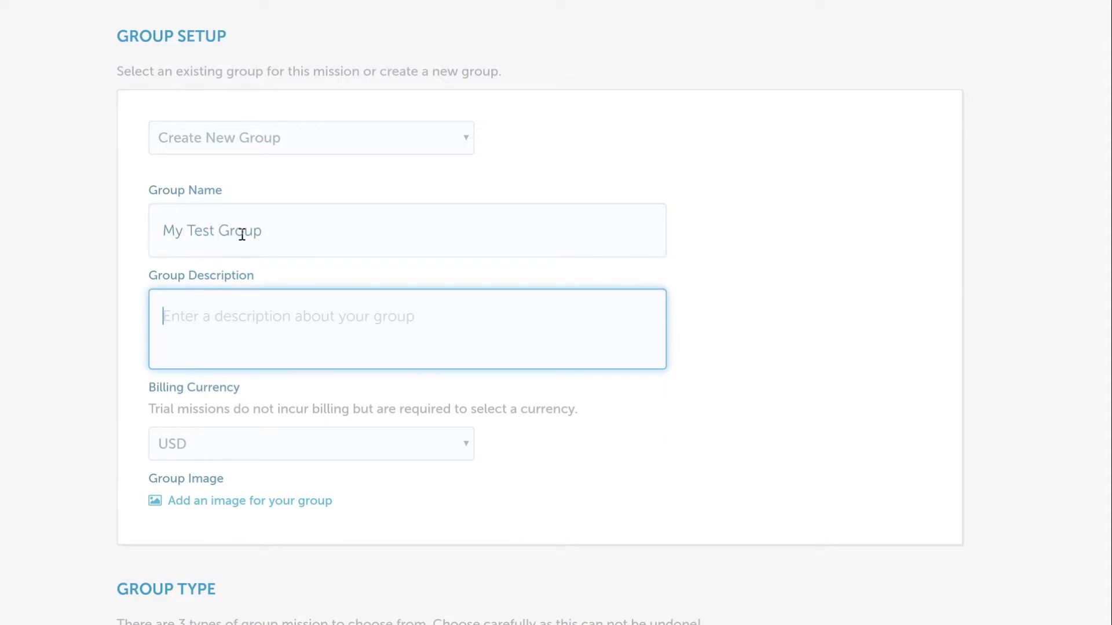
text(Runn)
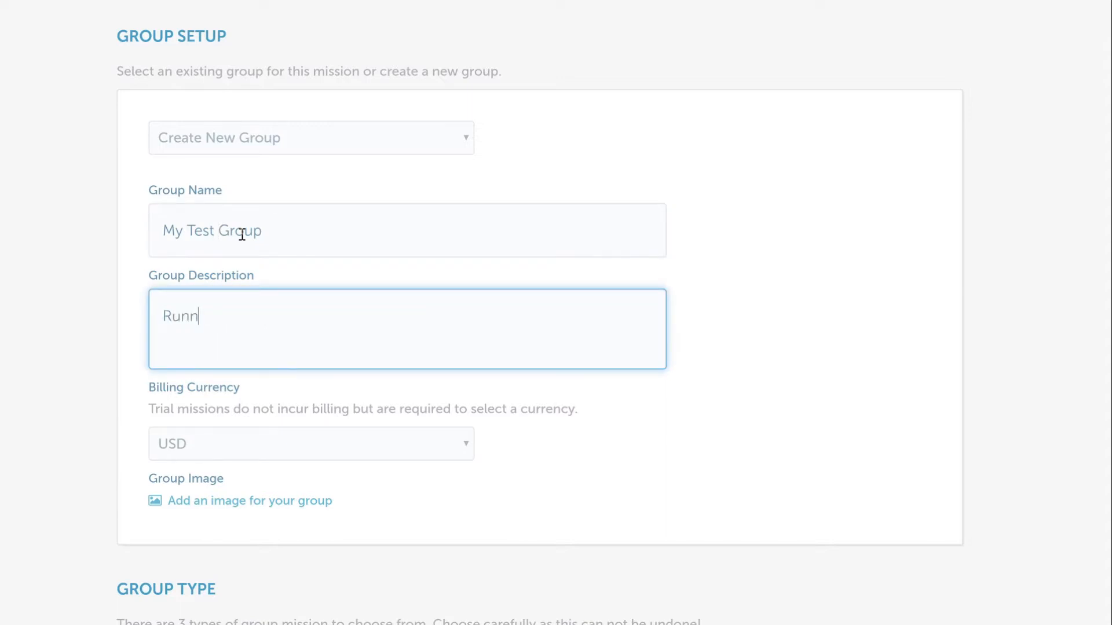
text(ing group)
scroll(274, 293, down, 2)
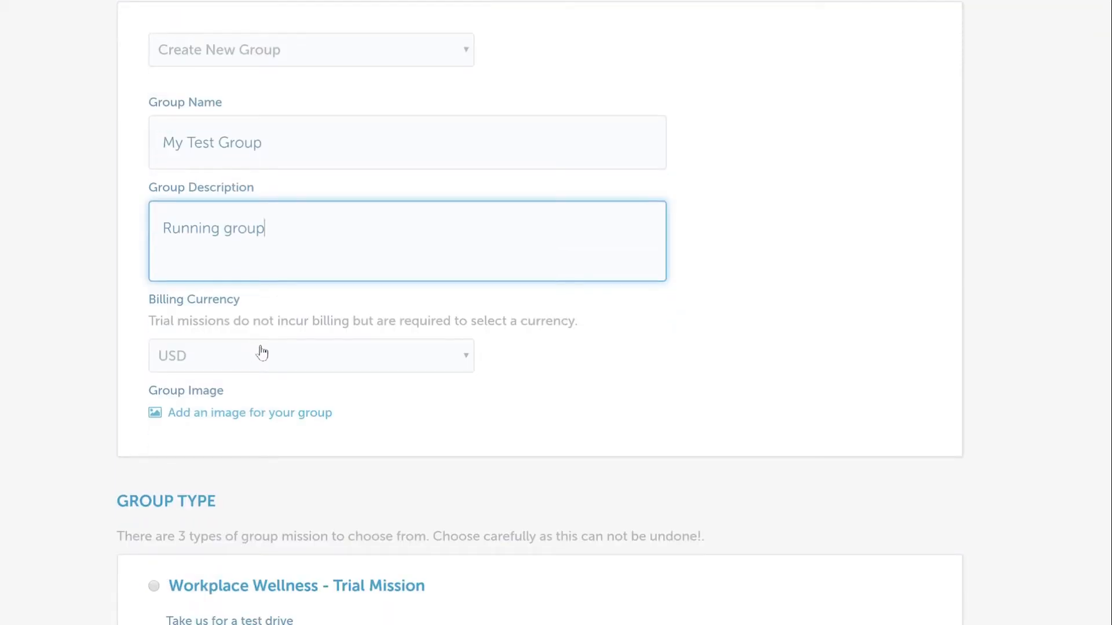
click(261, 353)
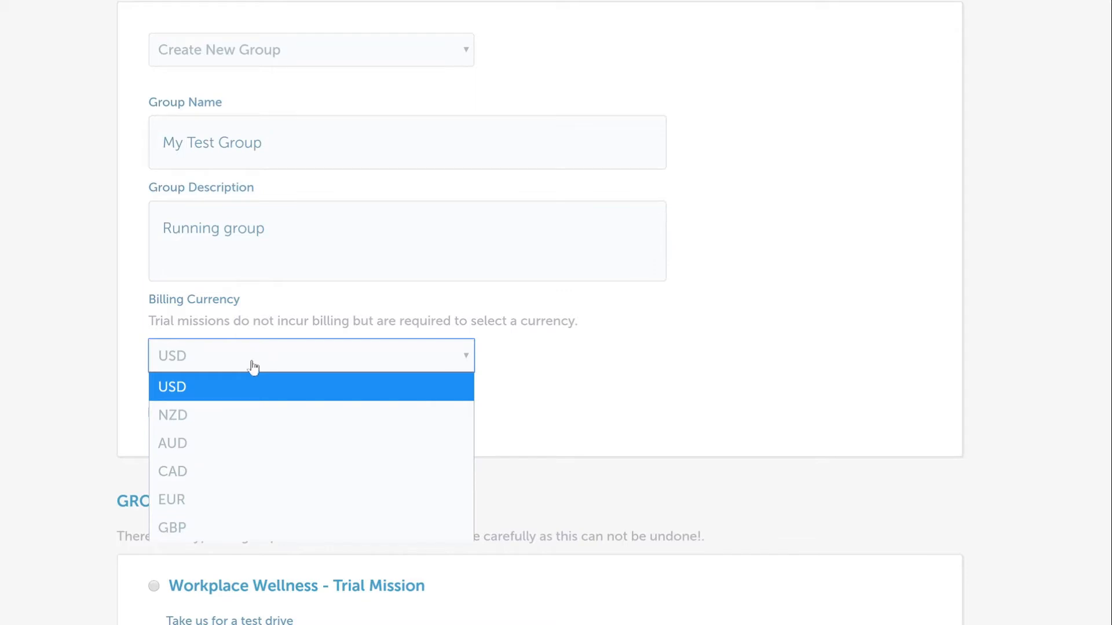
click(179, 389)
scroll(640, 392, down, 2)
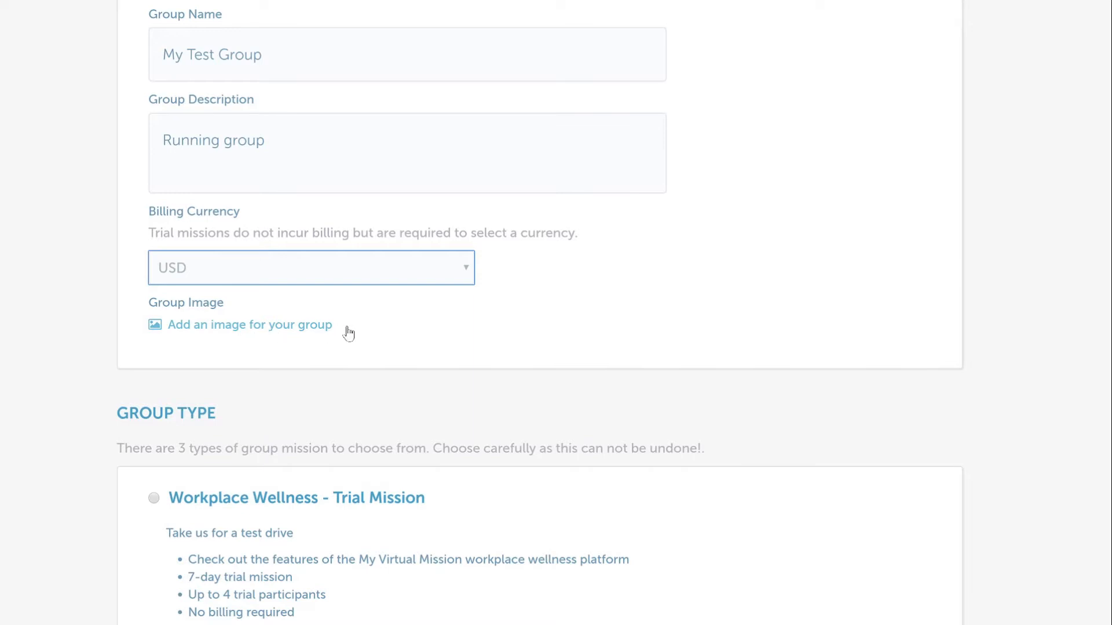
Browse the Group Type options and pick 'Workplace Wellness - Live Mission'
scroll(348, 334, down, 3)
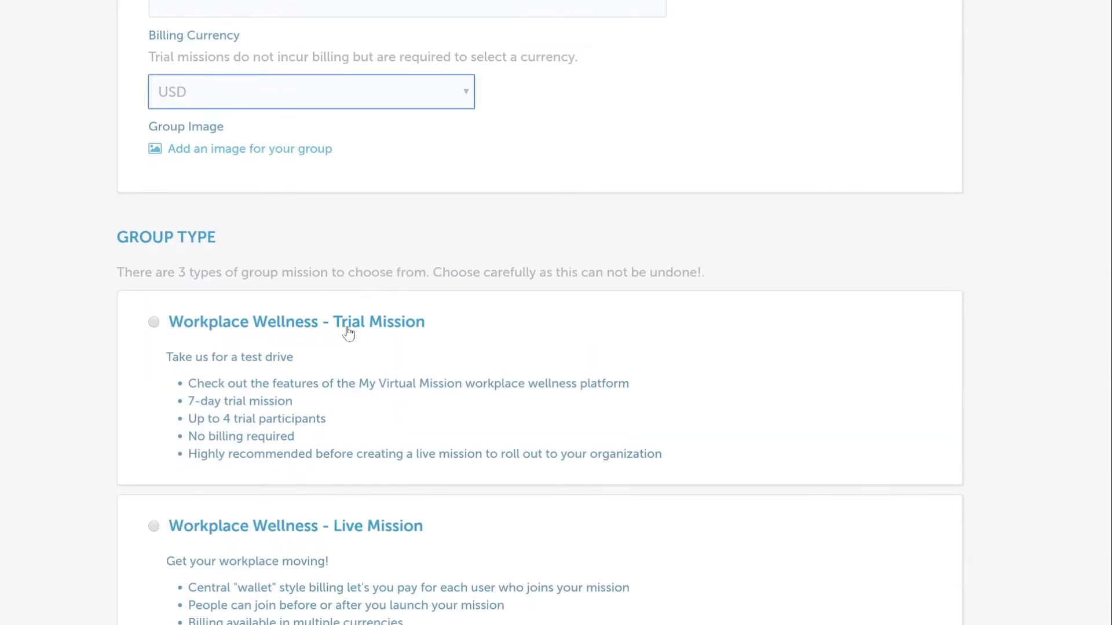
scroll(531, 345, down, 3)
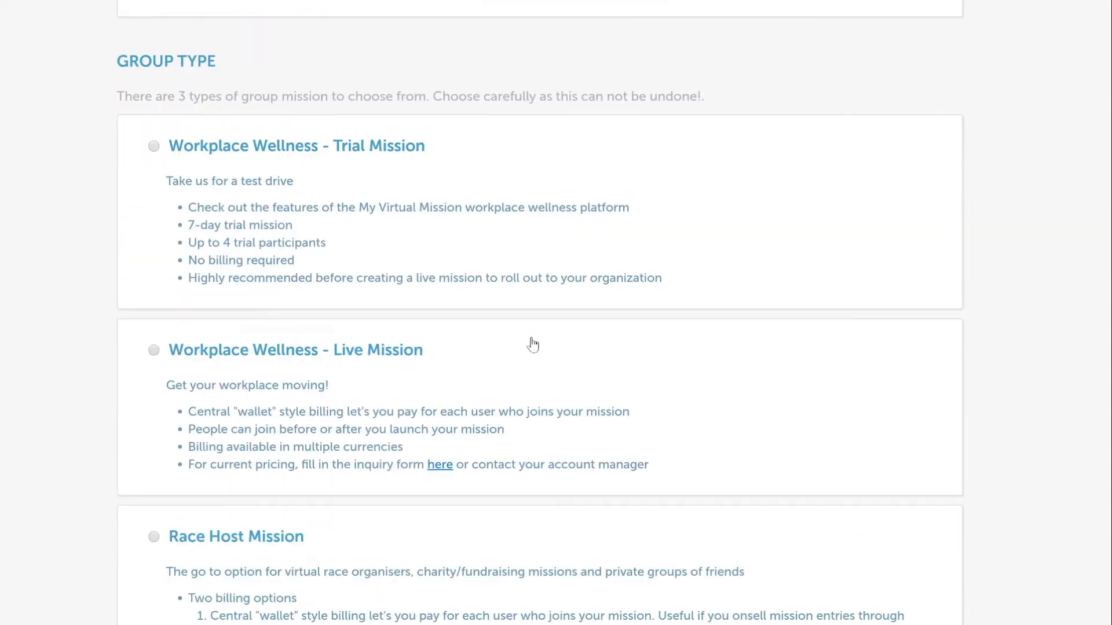
scroll(533, 344, down, 2)
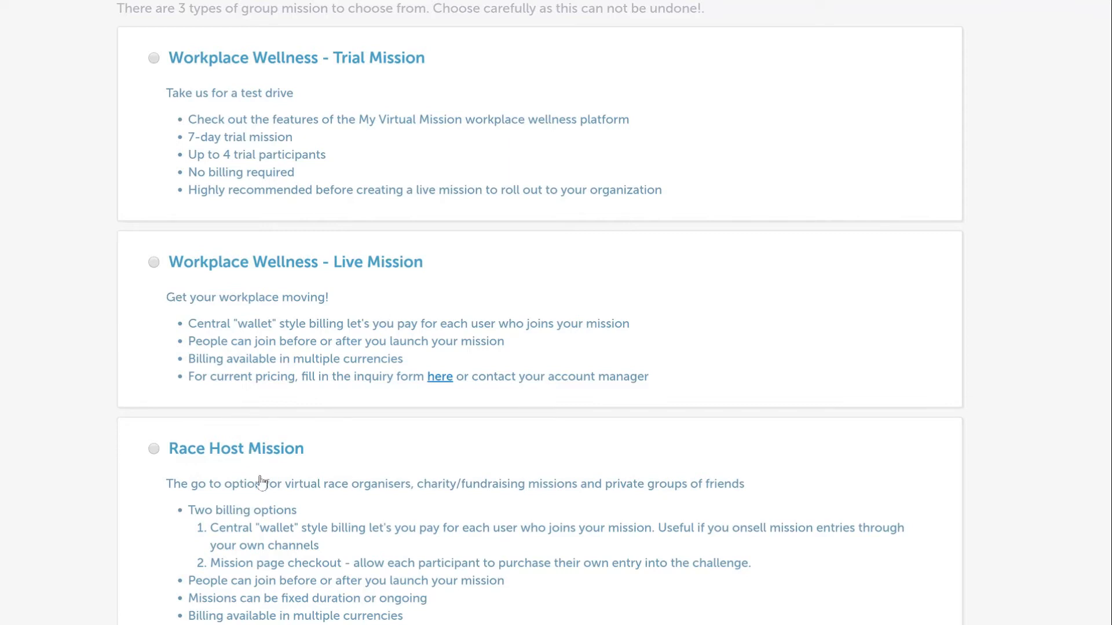
scroll(290, 345, up, 2)
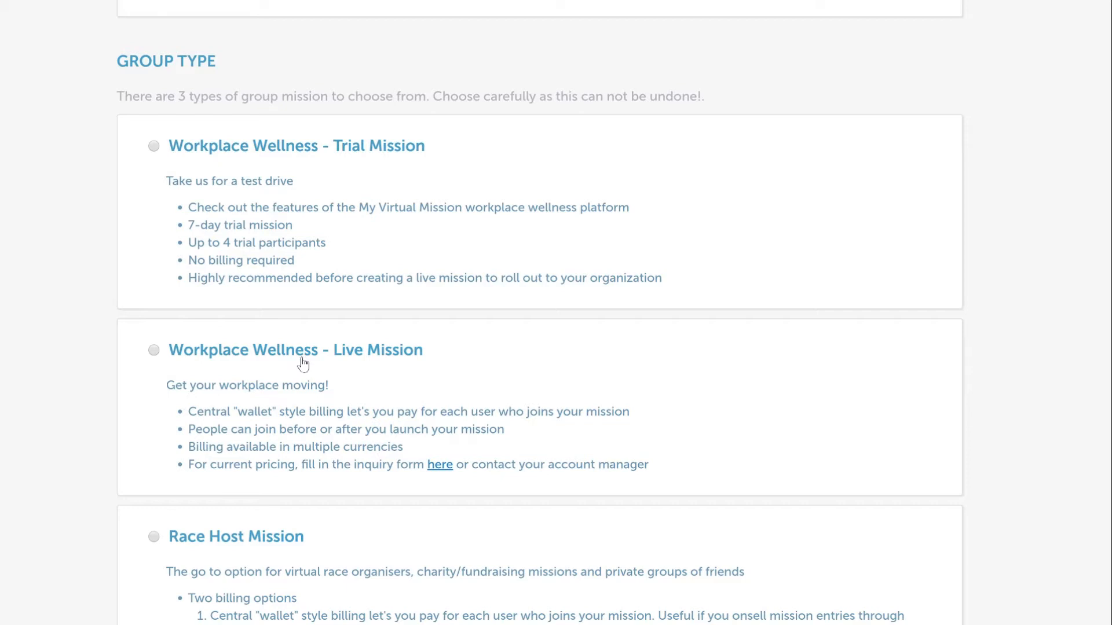
click(204, 351)
scroll(916, 320, down, 5)
Continue to Step 2 - Map Setup
click(573, 447)
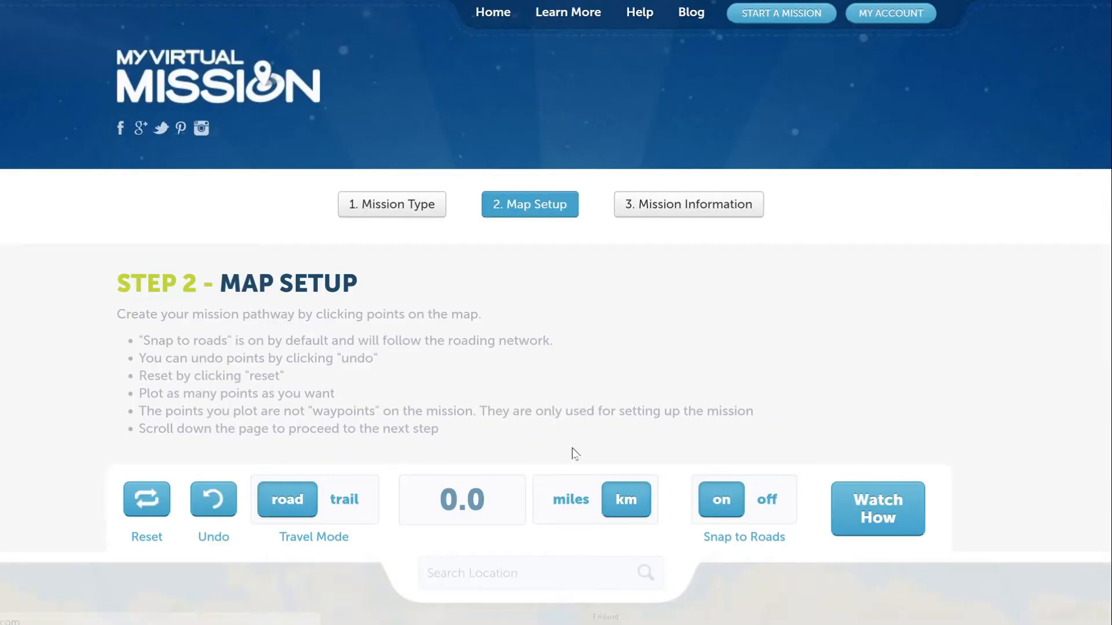
scroll(984, 284, down, 5)
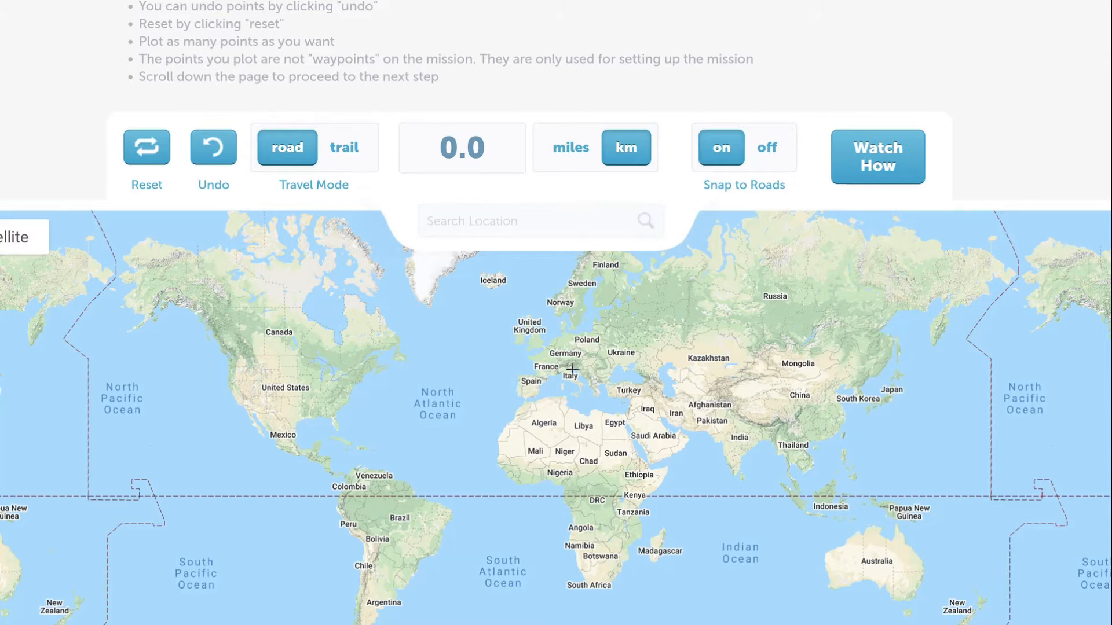
scroll(550, 375, up, 3)
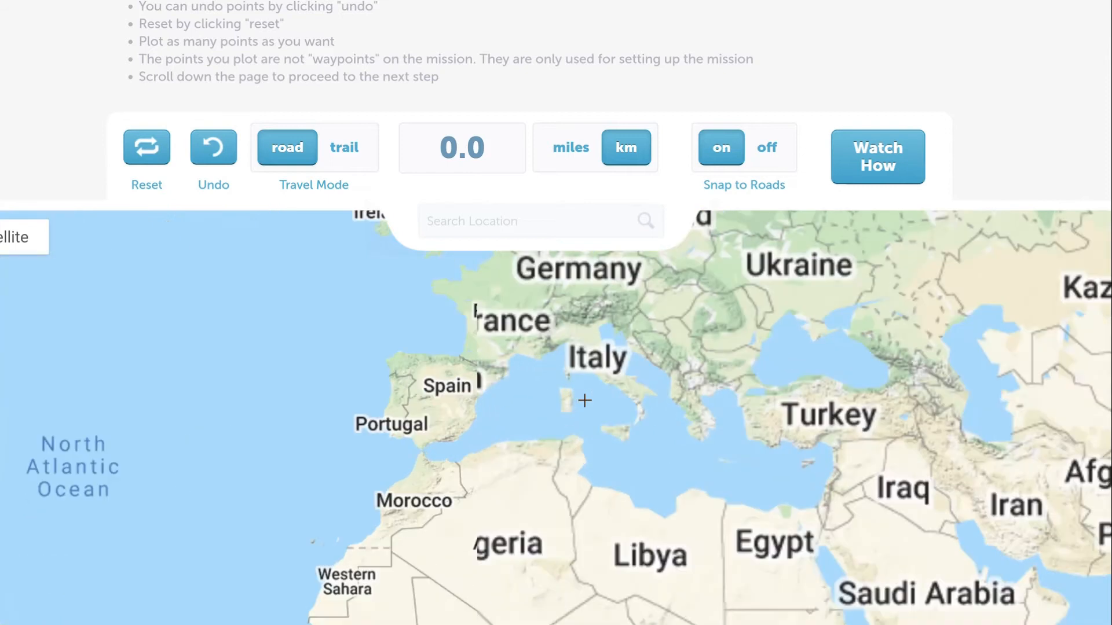
Pan and zoom the map from Europe to the Autopista de Navarra just south of Castejón
drag(547, 367, 549, 417)
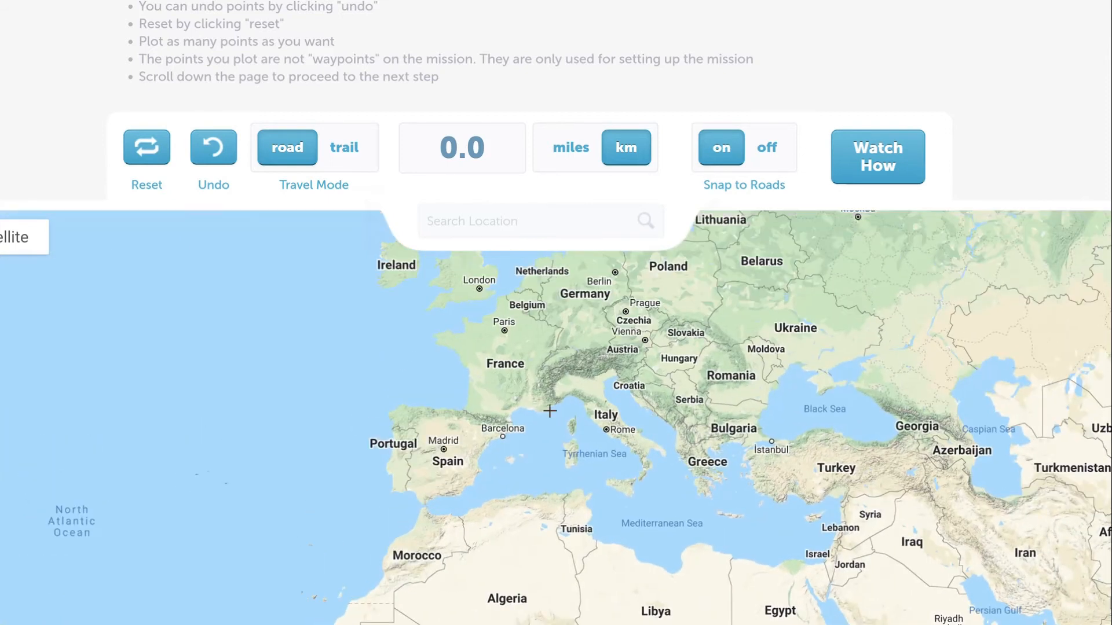
scroll(549, 417, up, 2)
drag(448, 355, 502, 332)
scroll(285, 434, up, 2)
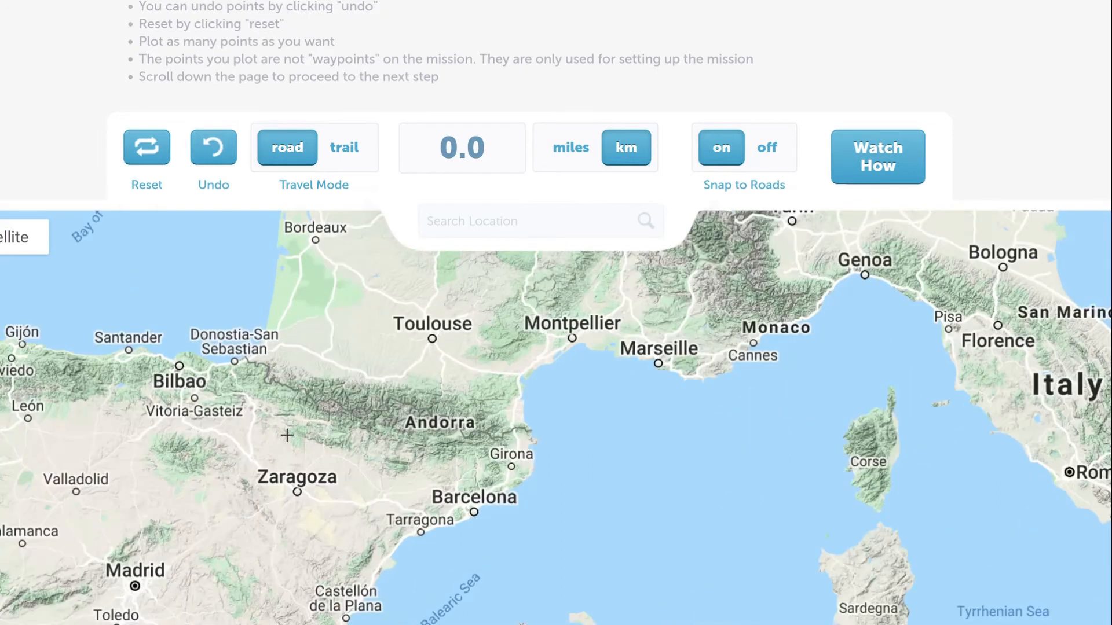
drag(245, 451, 413, 415)
scroll(413, 415, up, 3)
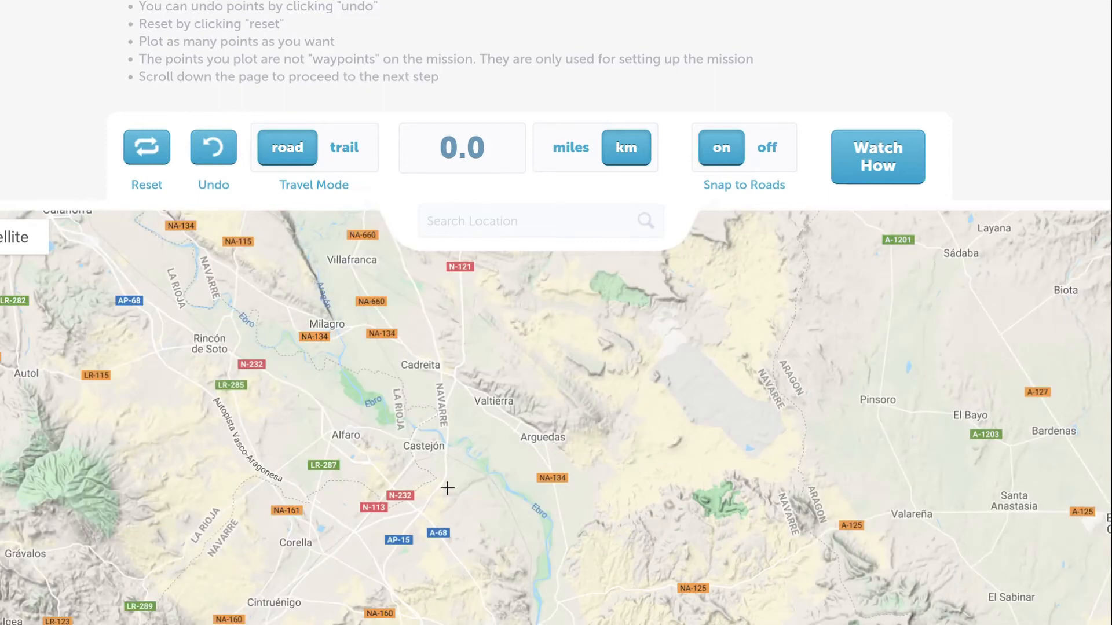
scroll(447, 488, up, 3)
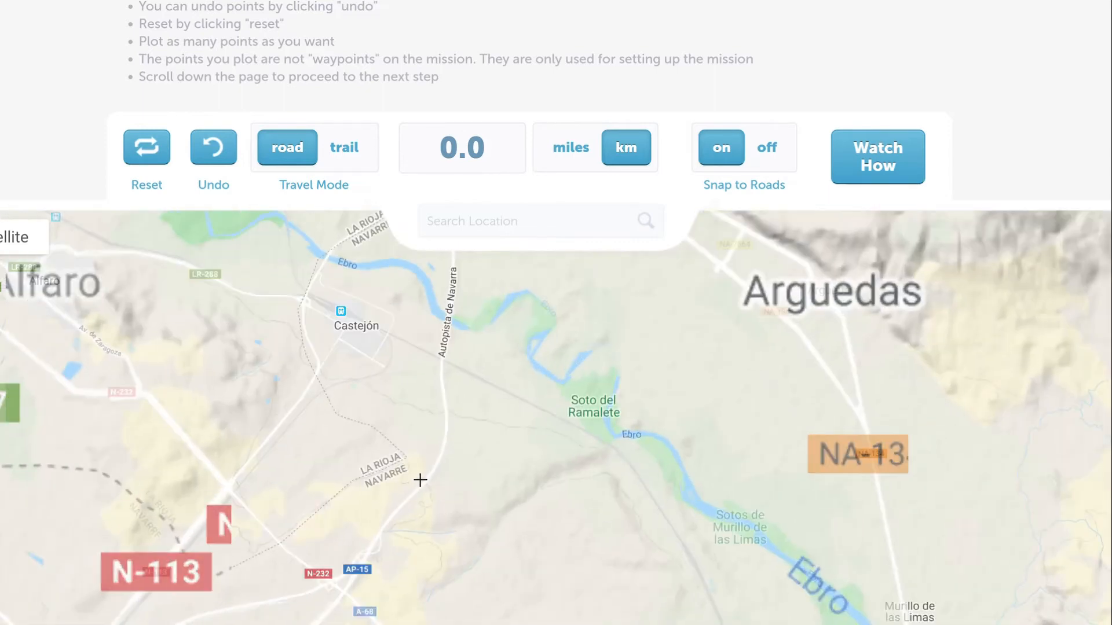
scroll(420, 480, up, 1)
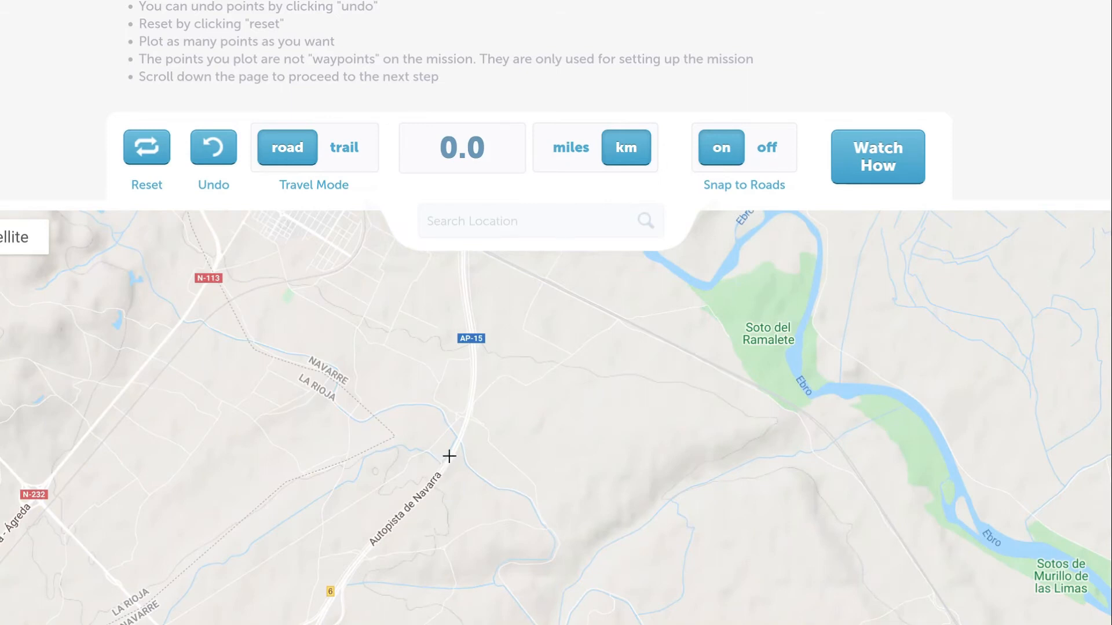
Place start point A on the Autopista de Navarra and point B near Arnedillo
click(448, 455)
scroll(509, 457, down, 3)
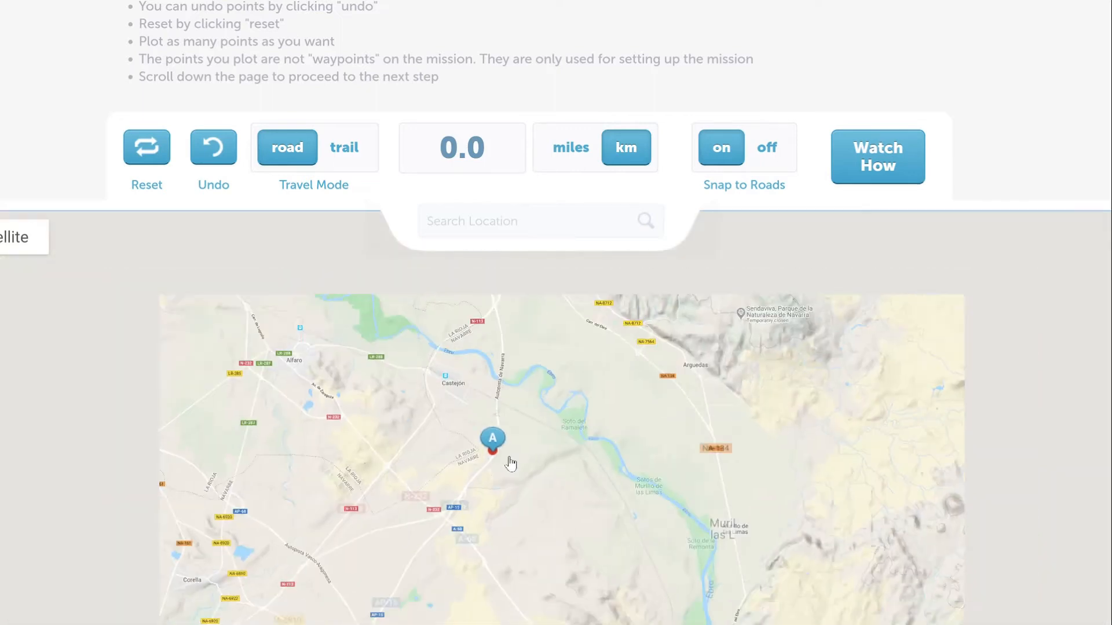
scroll(537, 424, down, 1)
drag(497, 356, 822, 399)
scroll(445, 425, up, 1)
scroll(445, 424, up, 1)
click(472, 384)
Follow the route past Calahorra and add point C near Logroño
scroll(597, 442, down, 1)
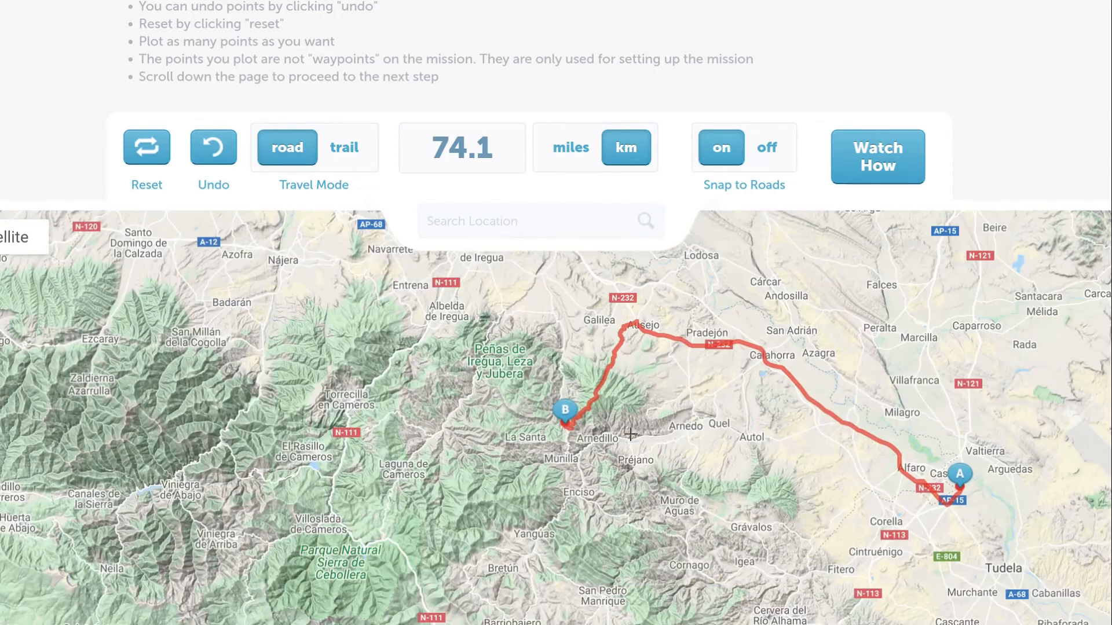
drag(625, 435, 501, 448)
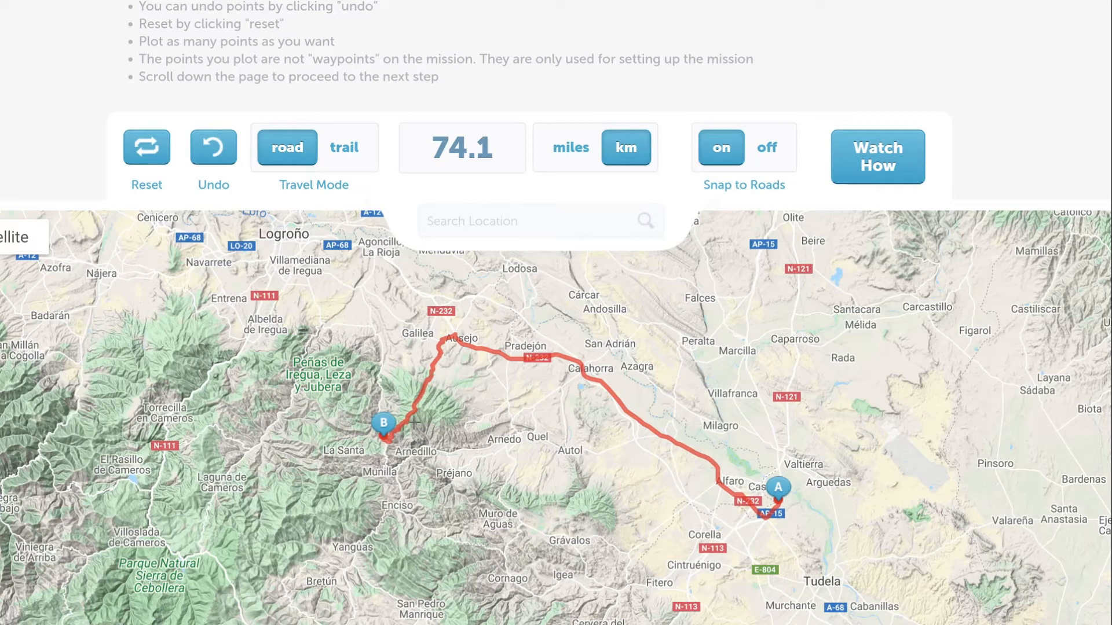
scroll(529, 367, up, 1)
scroll(528, 367, up, 2)
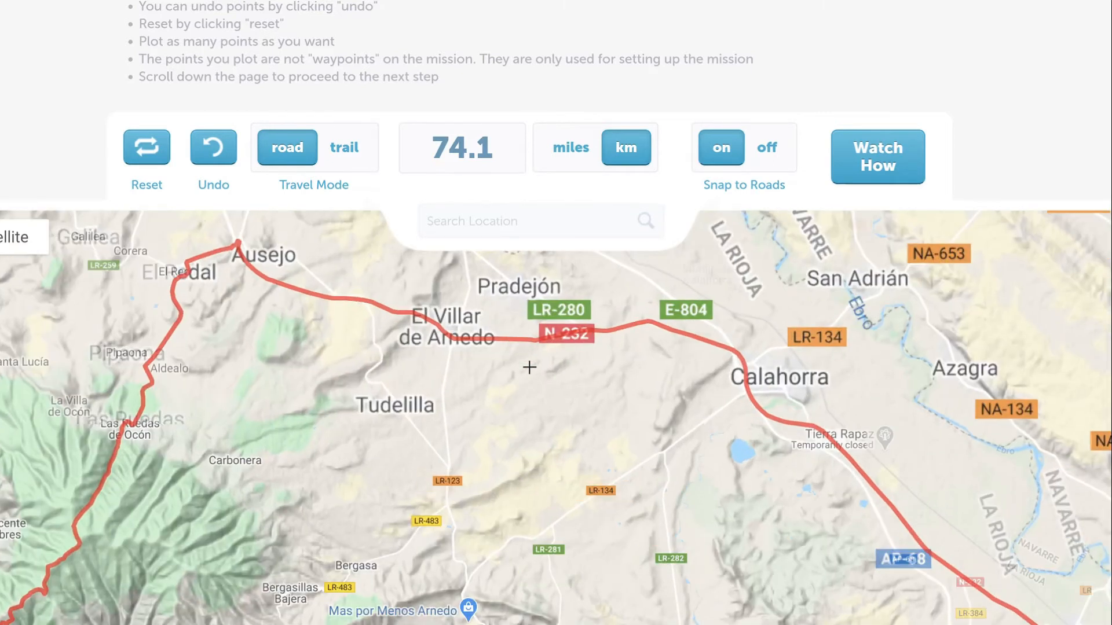
drag(316, 466, 421, 376)
scroll(522, 374, down, 3)
scroll(512, 438, down, 1)
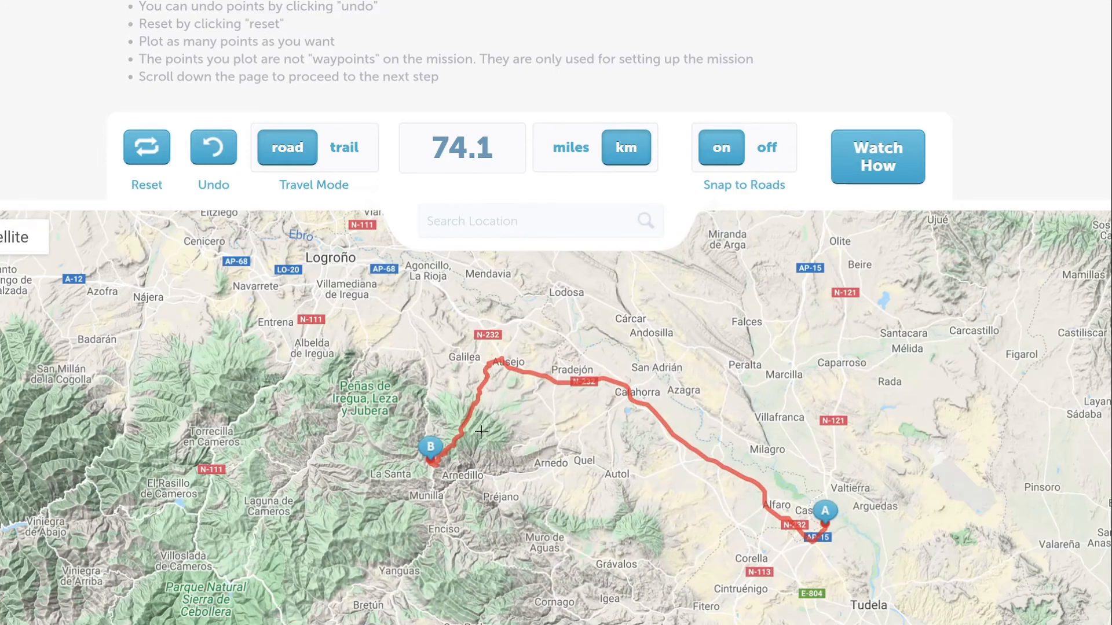
click(180, 291)
Add point D in the south-western mountains and point E west of Burgos, totalling 324.2 km
drag(203, 439, 455, 378)
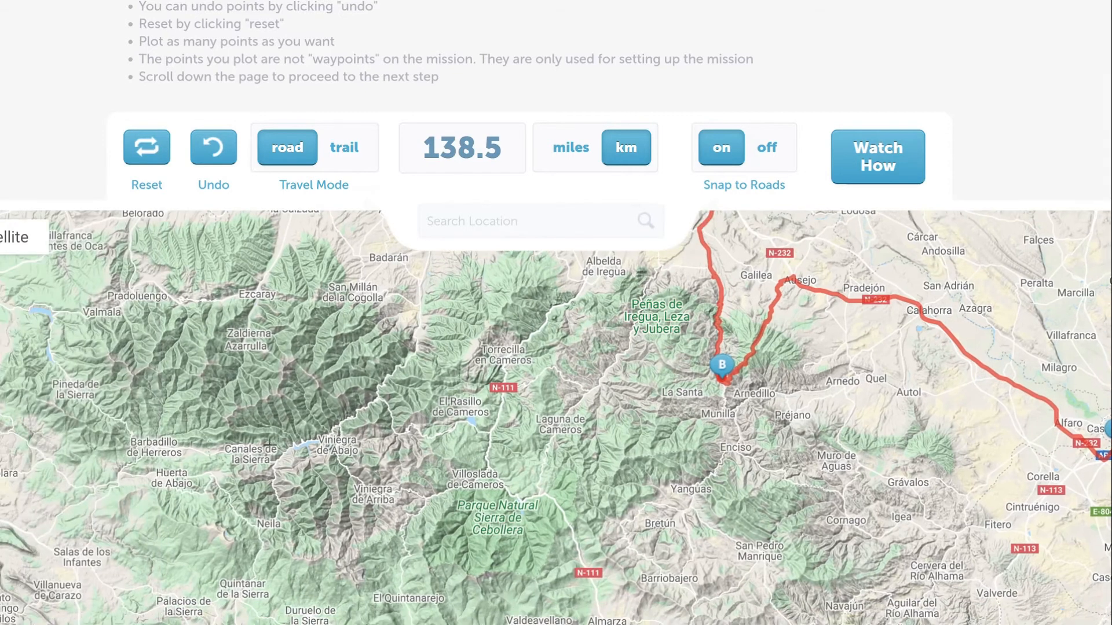
click(275, 476)
scroll(536, 496, down, 2)
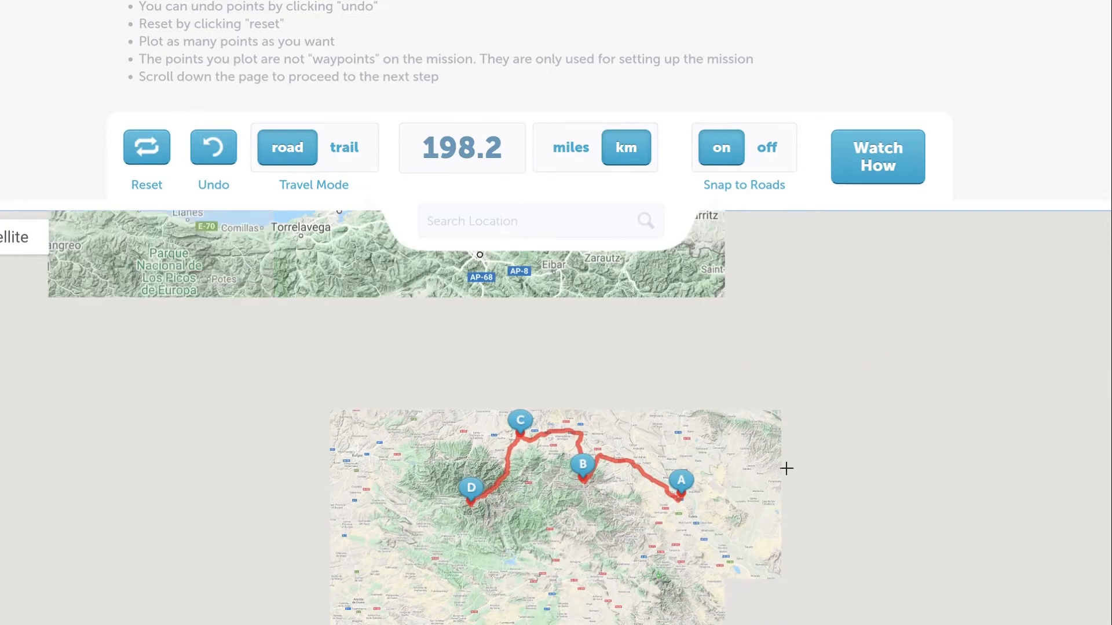
drag(677, 503, 615, 422)
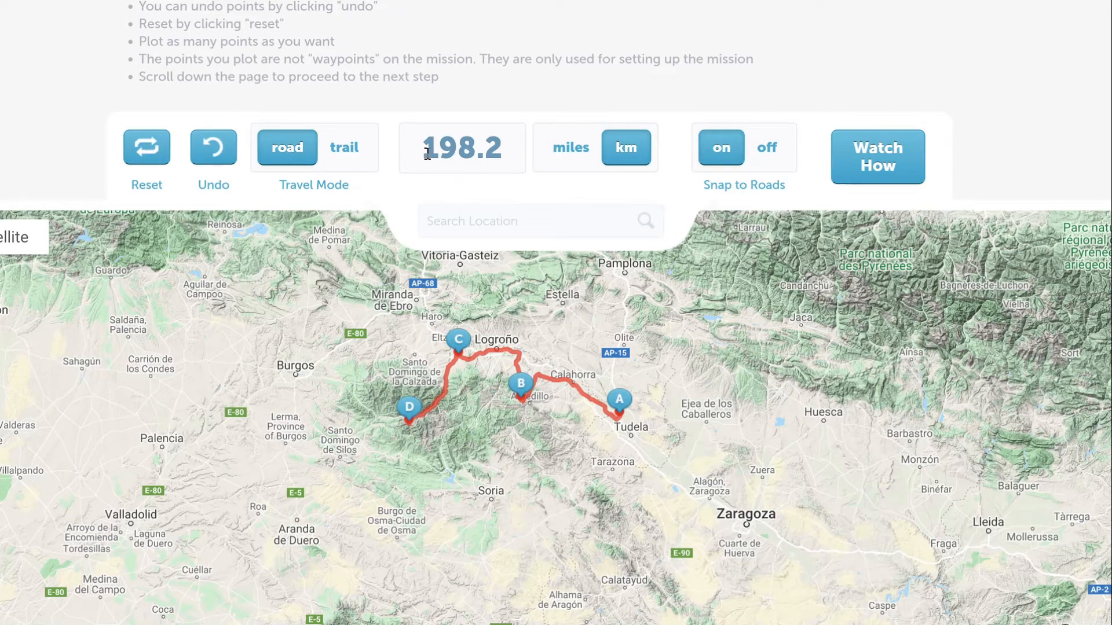
mouse_move(423, 149)
mouse_down()
mouse_move(500, 152)
mouse_move(425, 158)
mouse_up()
click(249, 399)
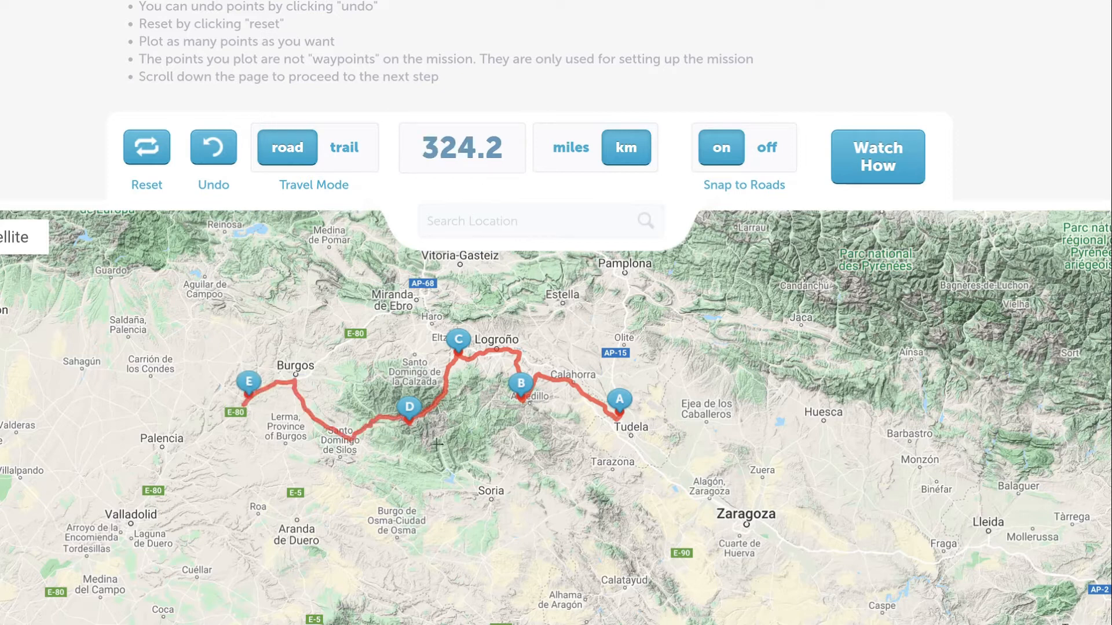
Switch distances to miles and back to km, then turn Snap to Roads off
click(576, 156)
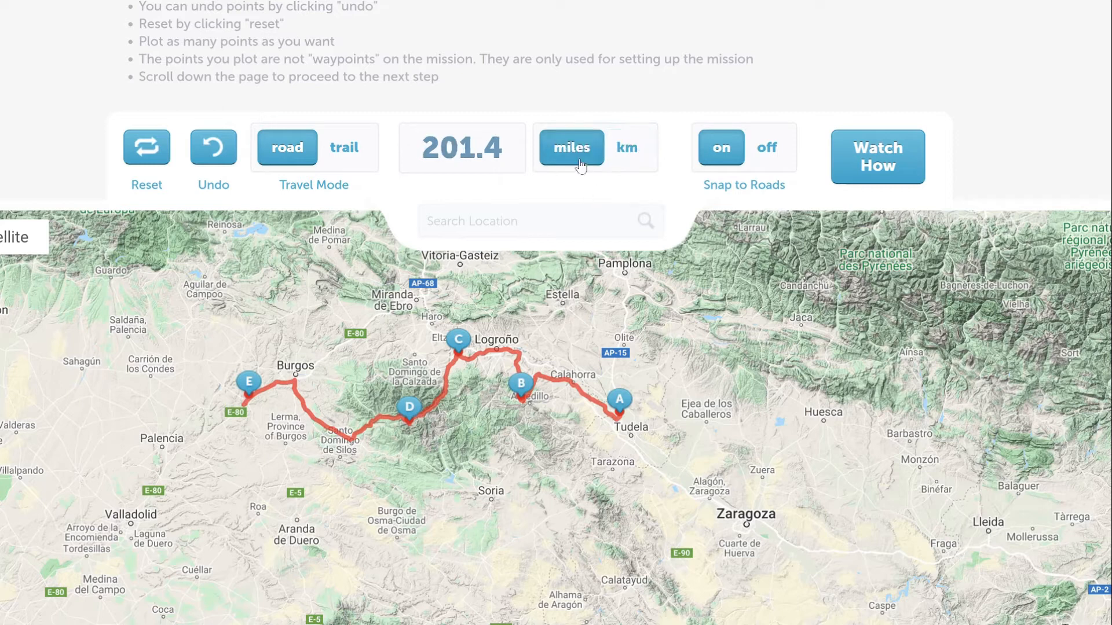
click(622, 155)
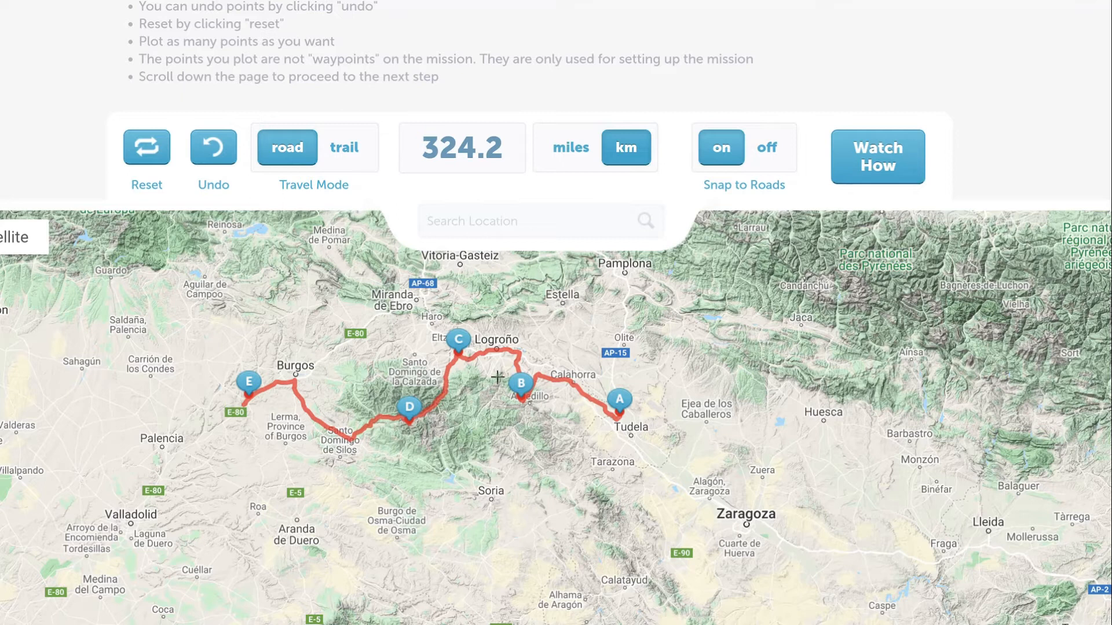
click(772, 161)
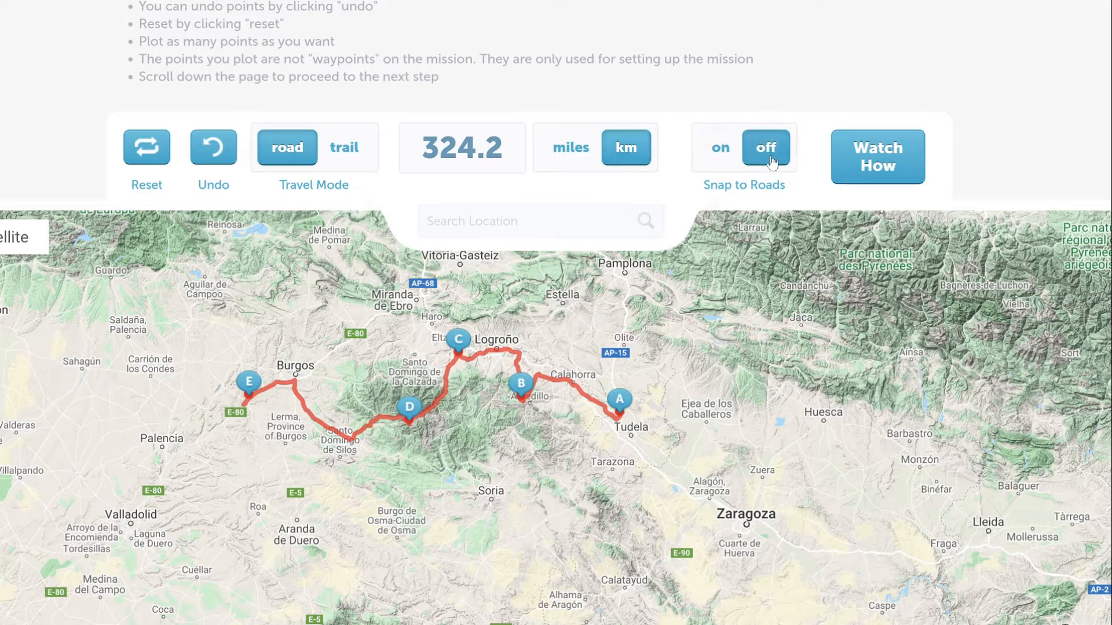
Add straight-leg points F, G and H, then point I on Sardinia's coast
click(288, 490)
click(432, 506)
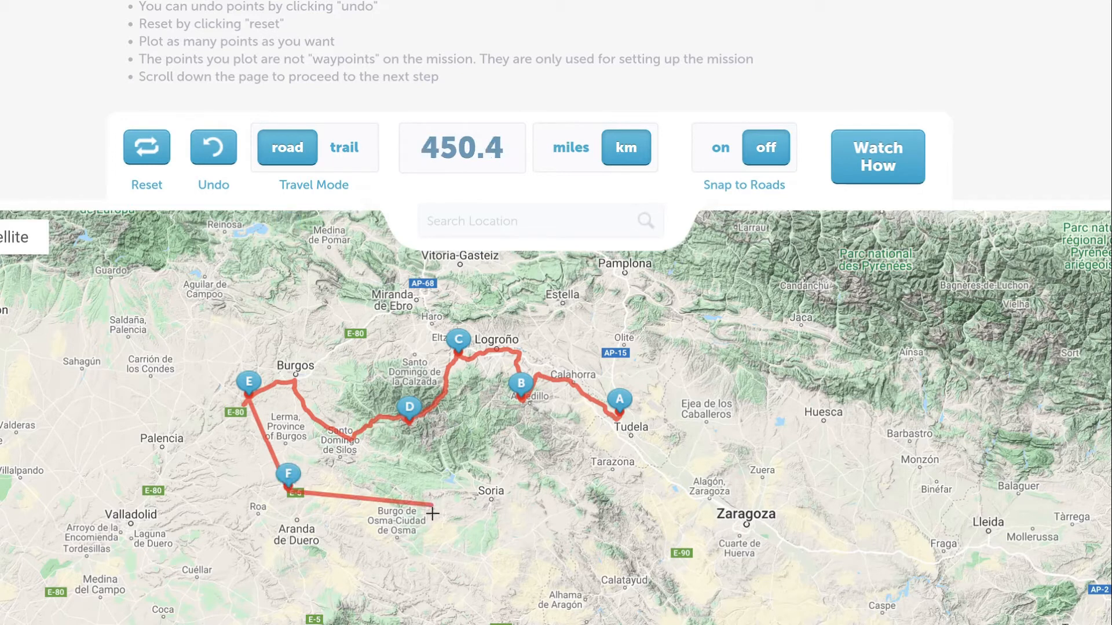
click(421, 563)
scroll(421, 565, down, 3)
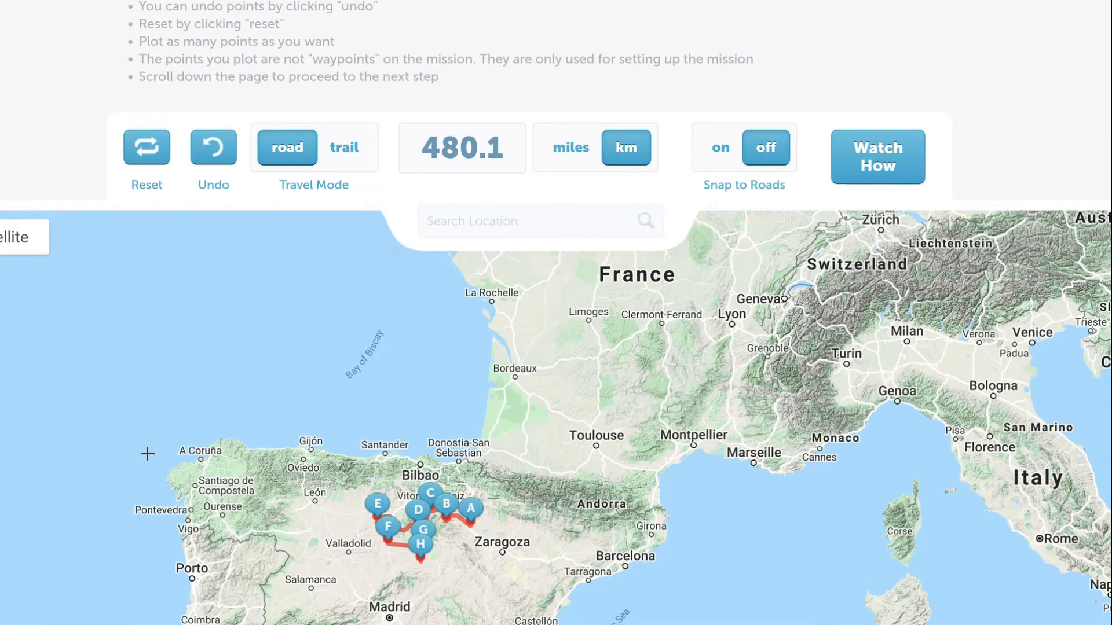
scroll(265, 482, down, 2)
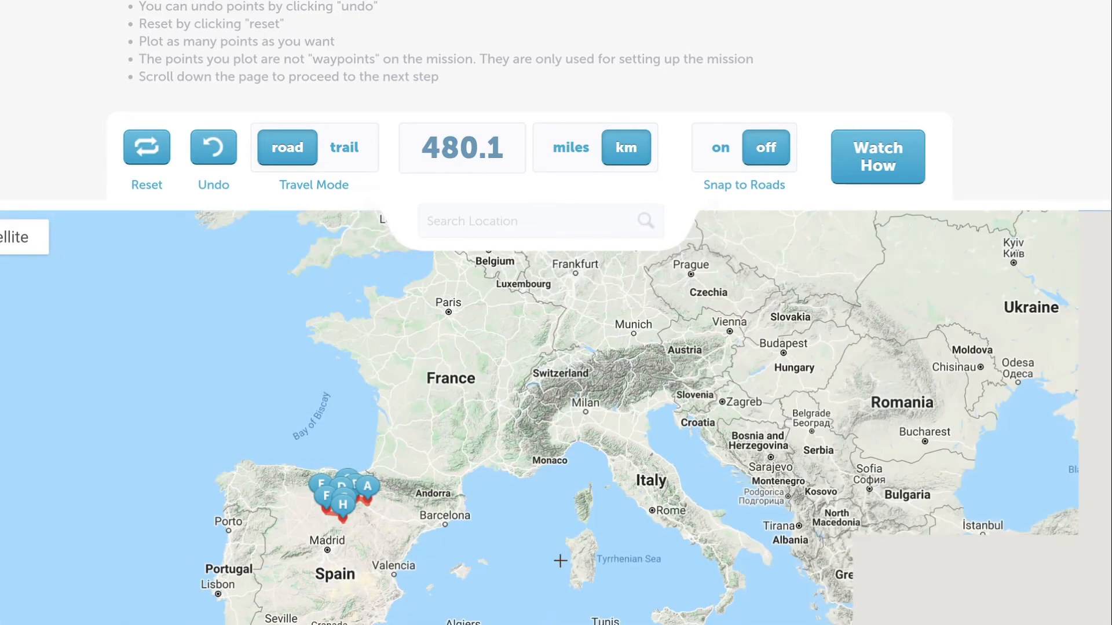
click(569, 557)
Add point J near Macomer on Sardinia
scroll(569, 557, up, 2)
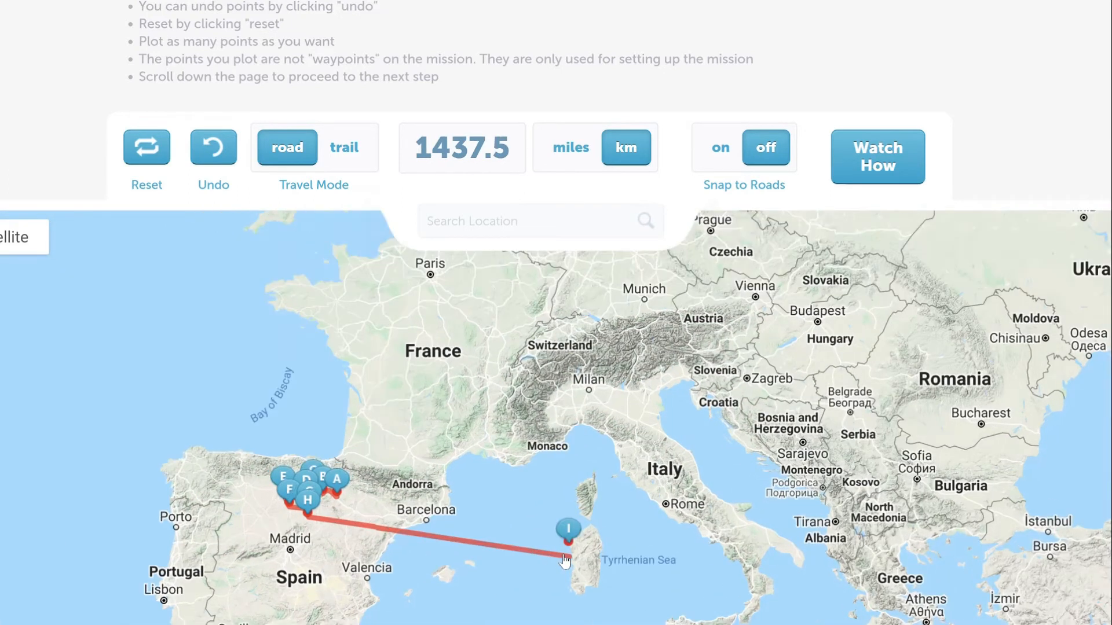
mouse_move(228, 459)
mouse_down()
mouse_move(546, 443)
mouse_move(327, 429)
mouse_up()
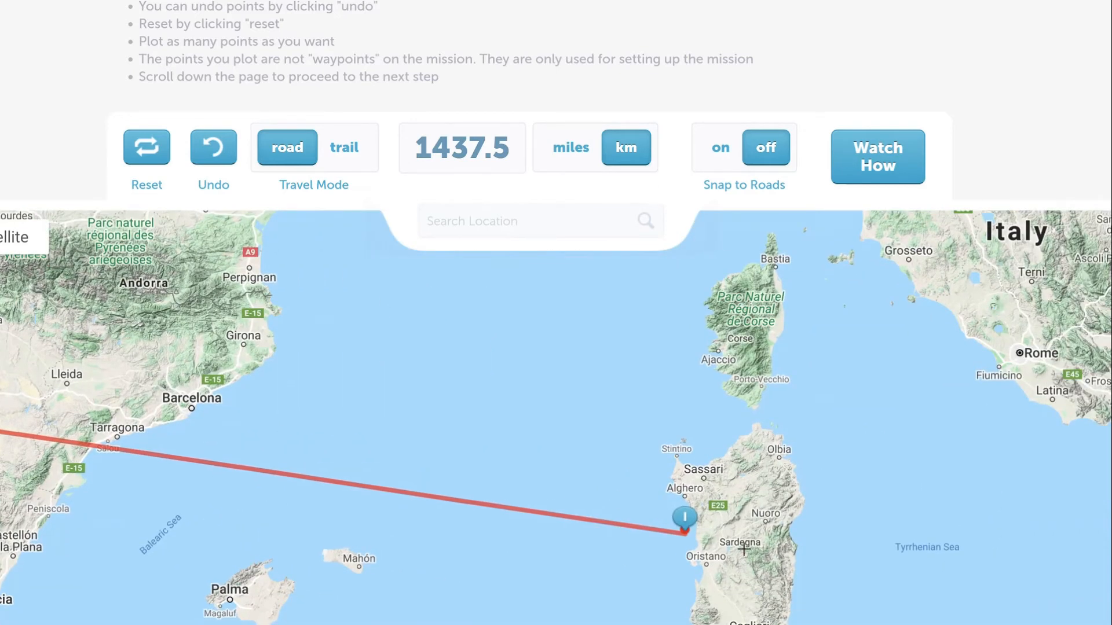
scroll(698, 546, up, 1)
click(735, 517)
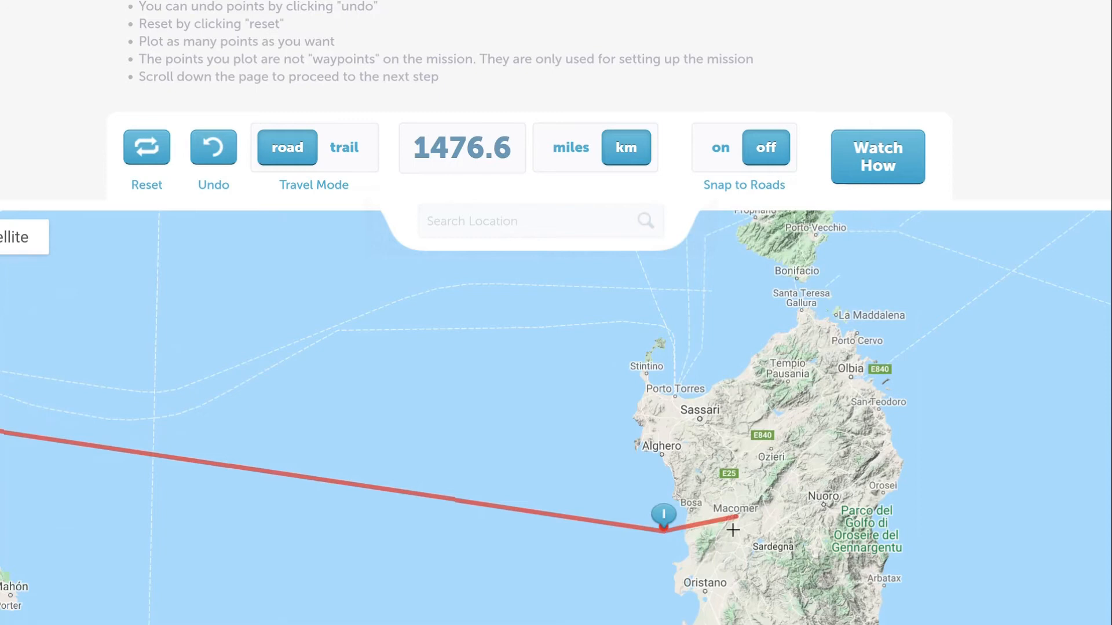
Turn Snap to Roads back on, add point K north of Macomer, then undo it
scroll(793, 489, up, 2)
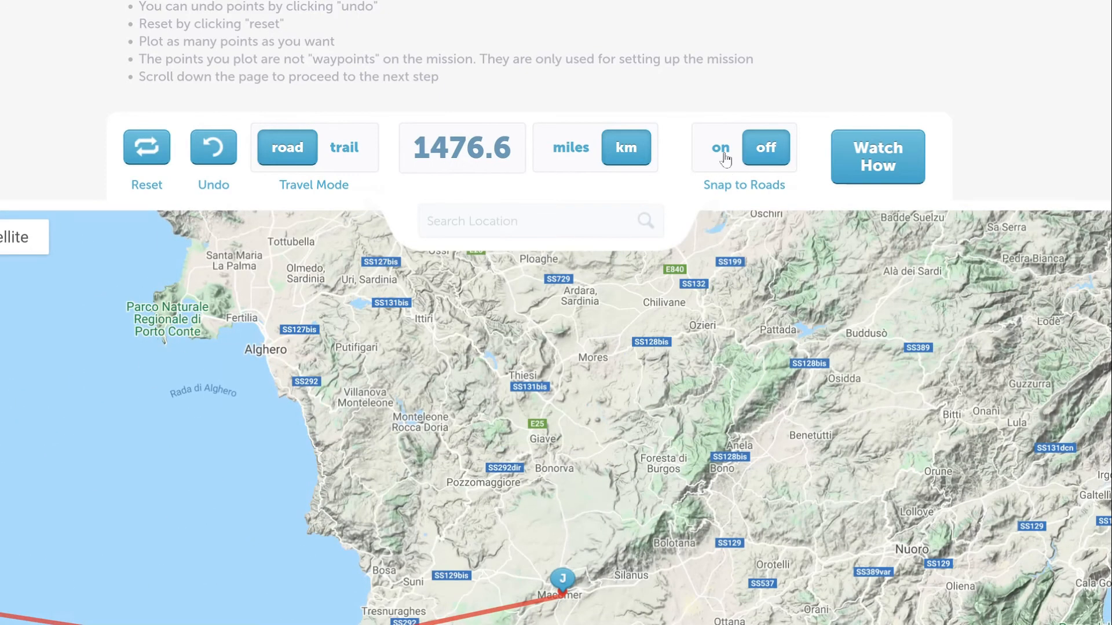
click(722, 152)
click(513, 297)
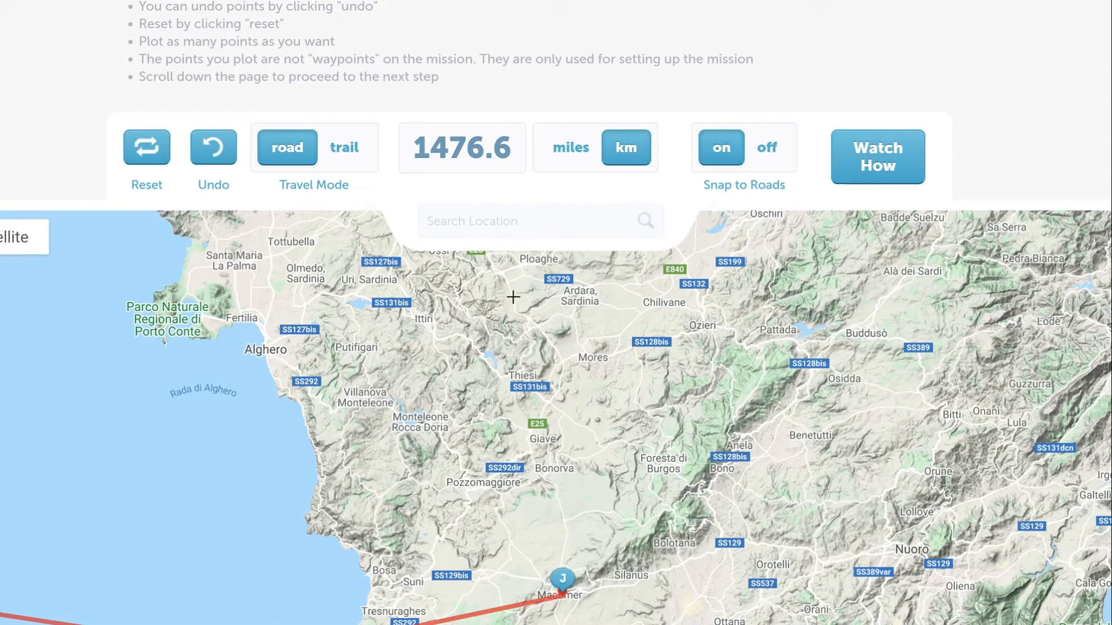
scroll(598, 416, down, 2)
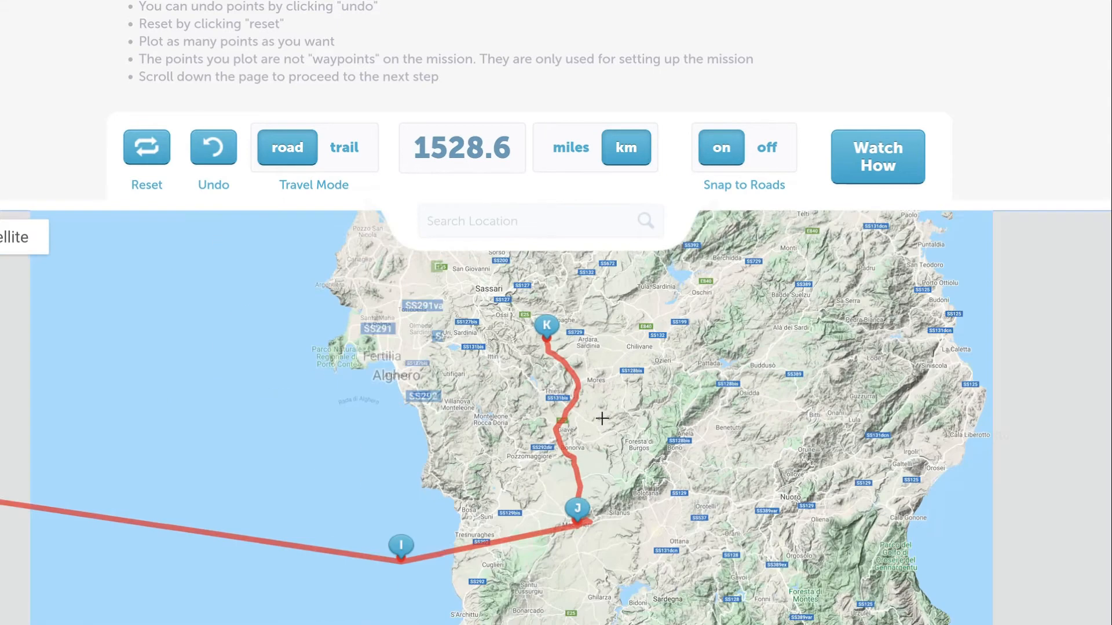
scroll(602, 418, down, 2)
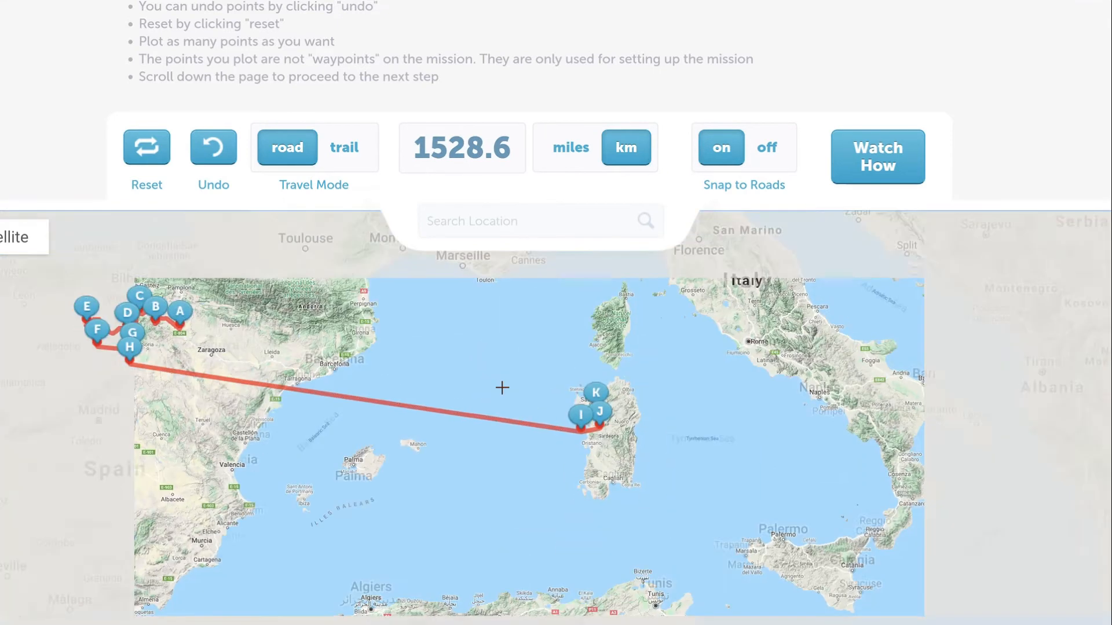
scroll(589, 388, up, 3)
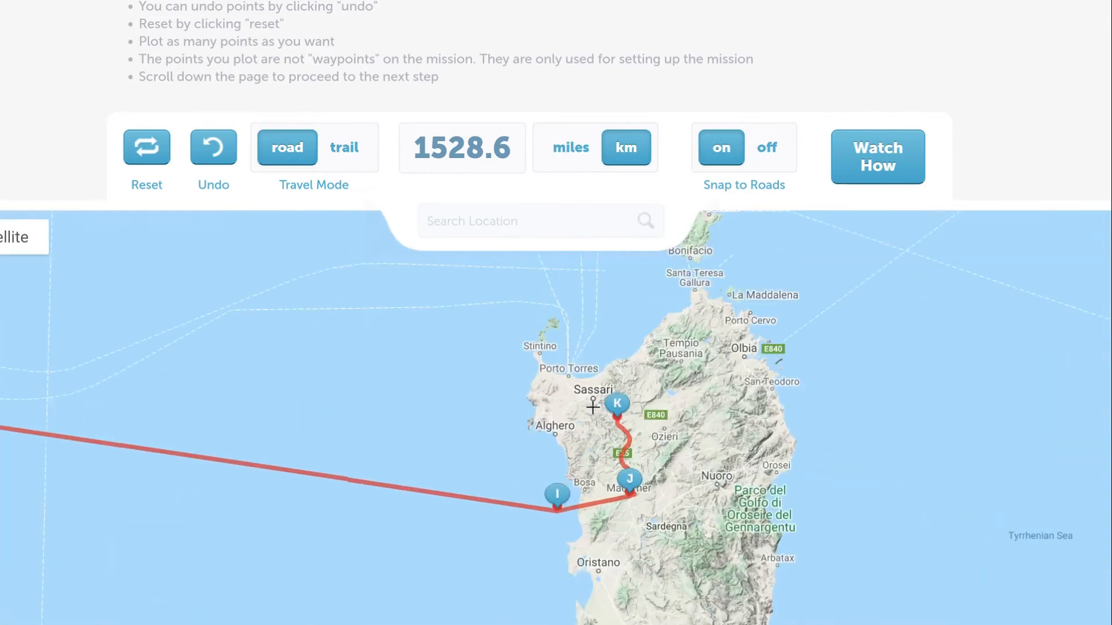
click(206, 167)
drag(386, 531, 464, 364)
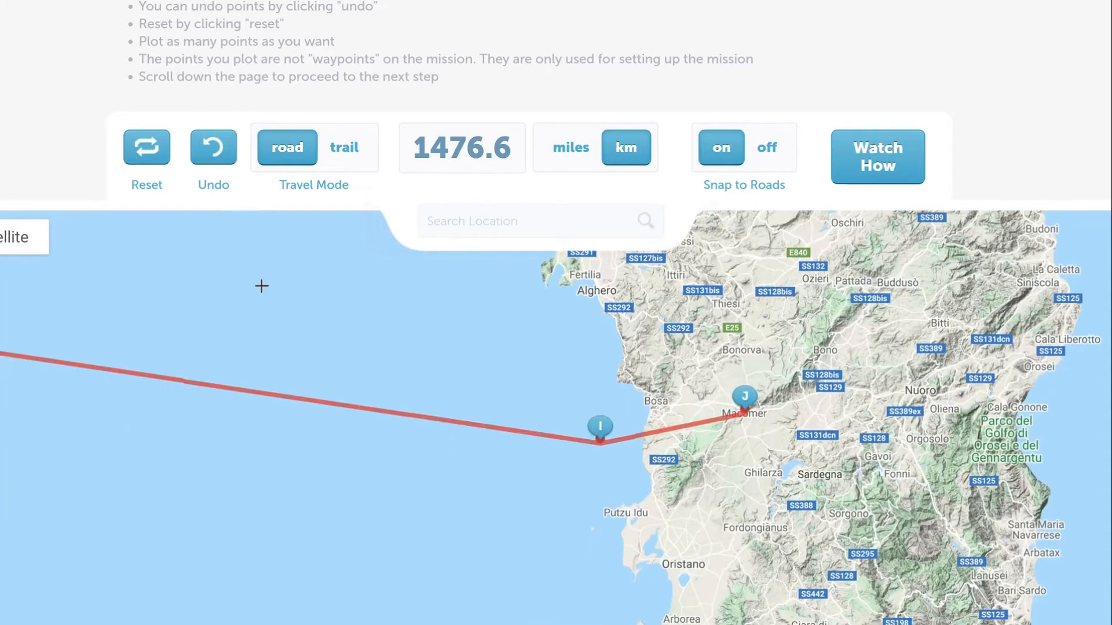
Undo point J and pan back west to the A–H markers around Burgos
click(215, 167)
drag(245, 399, 579, 400)
scroll(537, 447, down, 2)
drag(394, 427, 799, 483)
mouse_move(255, 420)
mouse_down()
mouse_move(491, 474)
mouse_move(781, 501)
mouse_up()
drag(173, 368, 530, 489)
Undo point I so the route ends at H at 480.1 km, centred in view
click(213, 148)
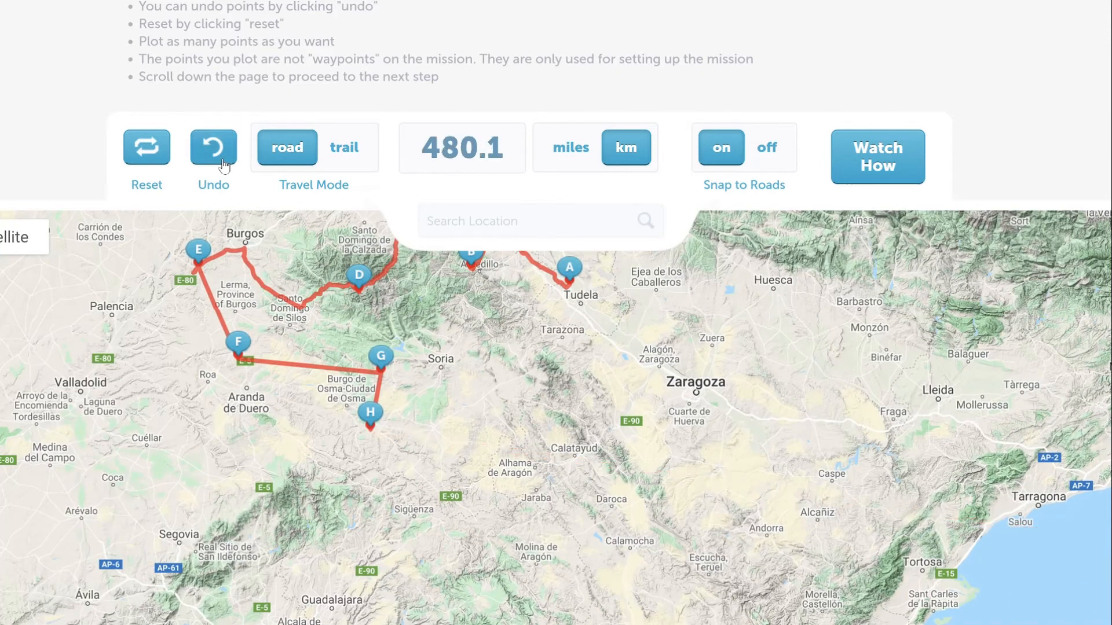
drag(517, 387, 553, 471)
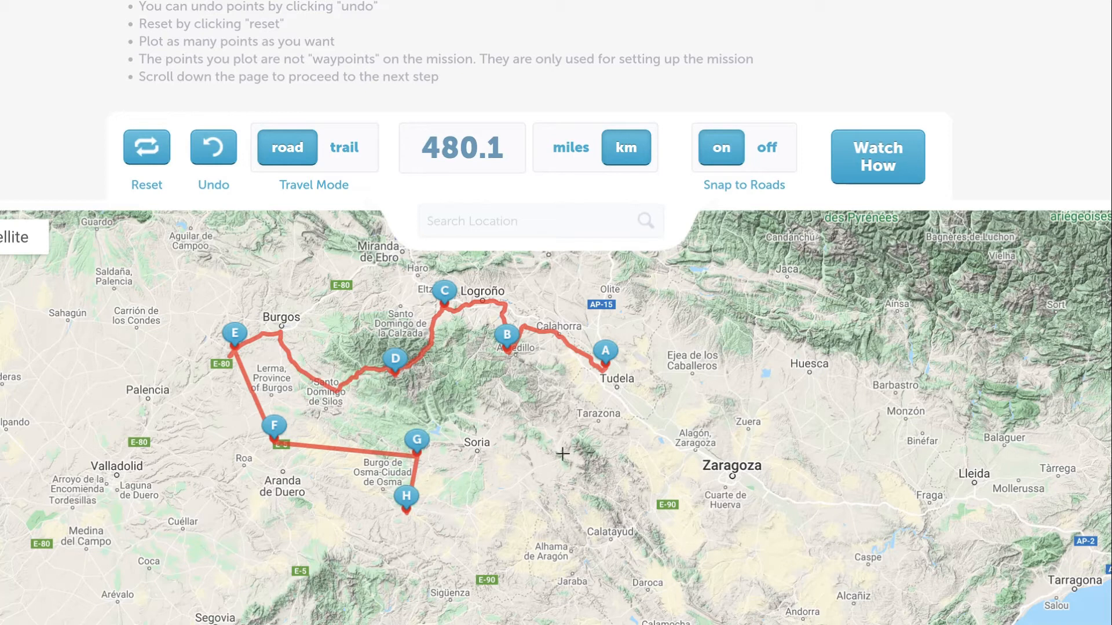
scroll(599, 433, down, 1)
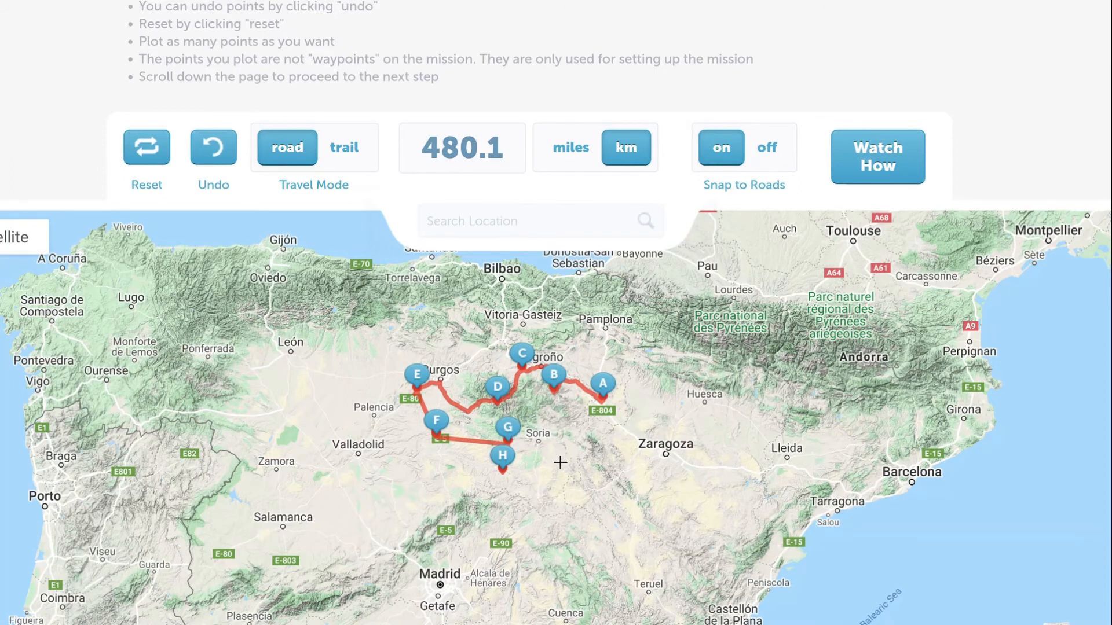
scroll(560, 462, up, 1)
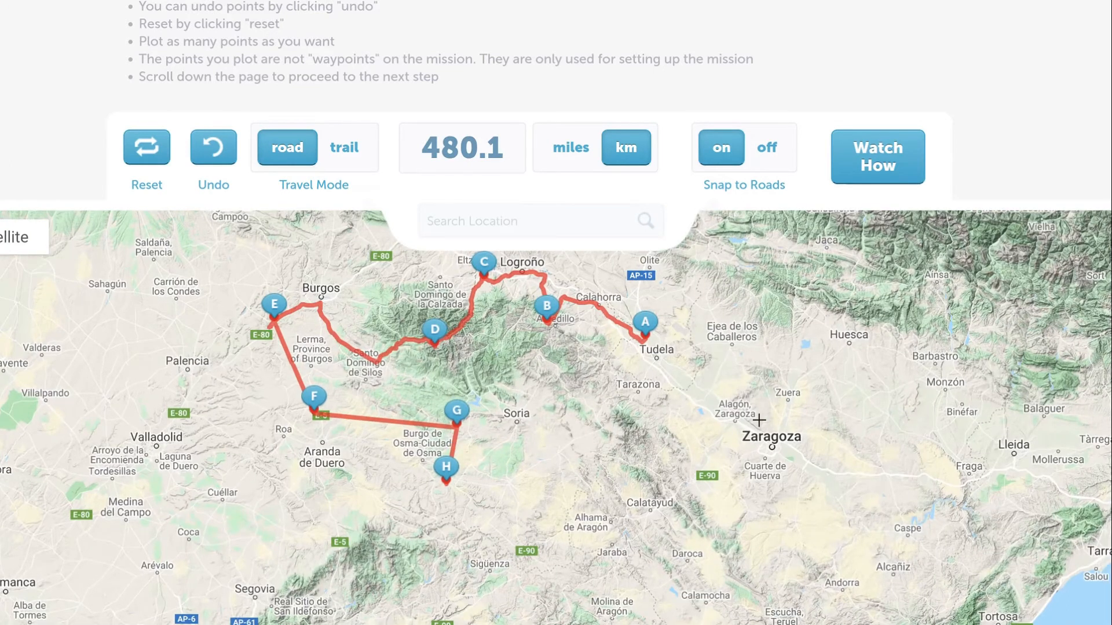
scroll(758, 420, down, 1)
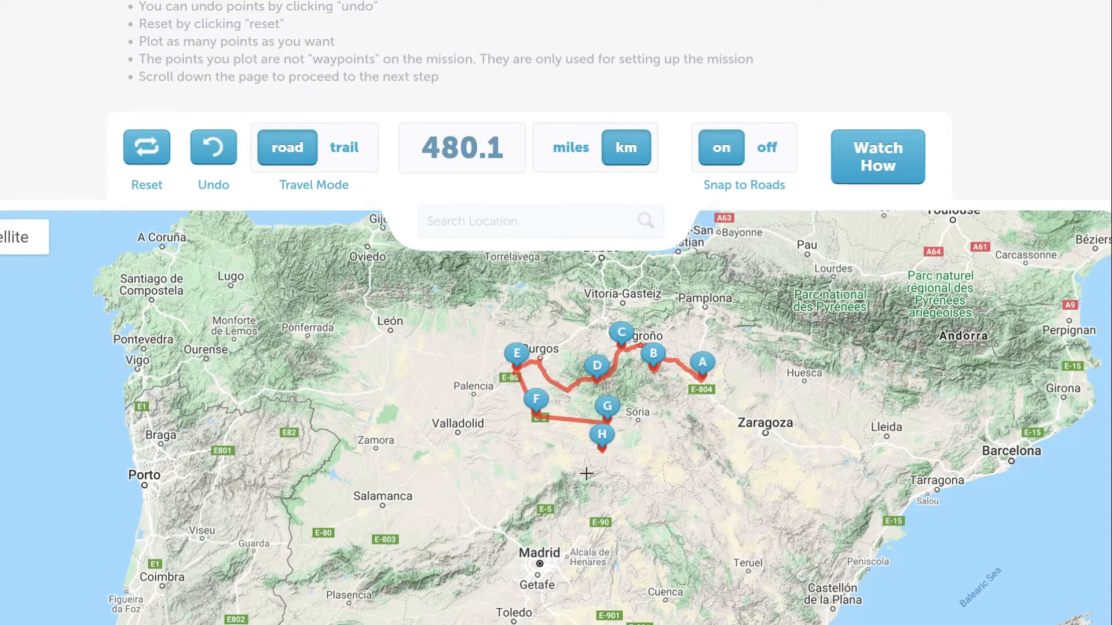
Add a point south of H, then undo back so the route ends at F (376.1 km)
click(533, 494)
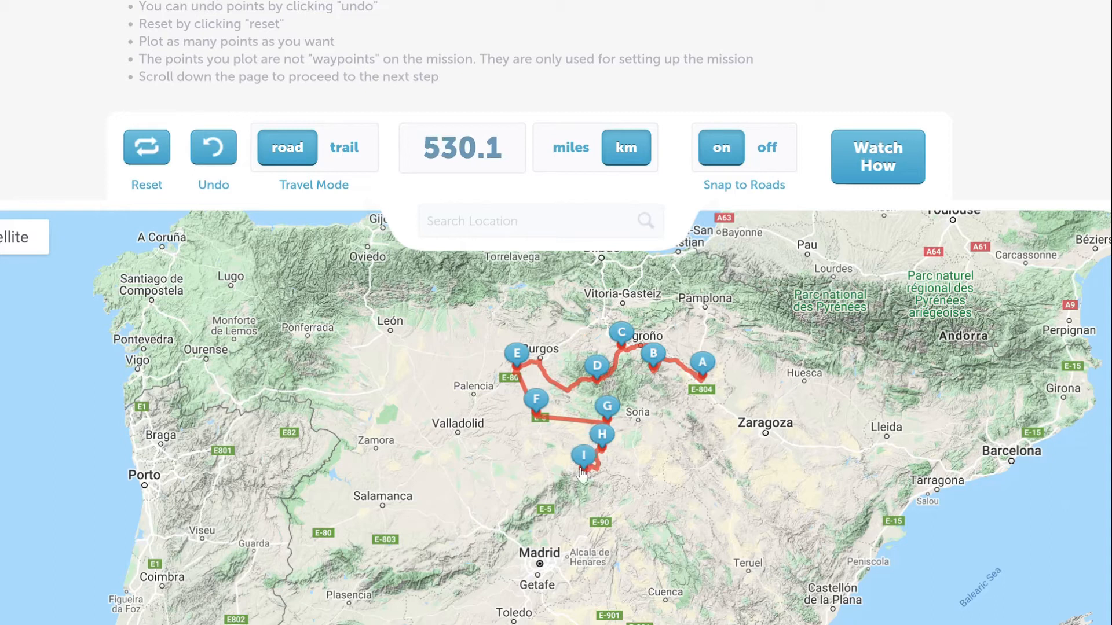
click(226, 167)
click(226, 167)
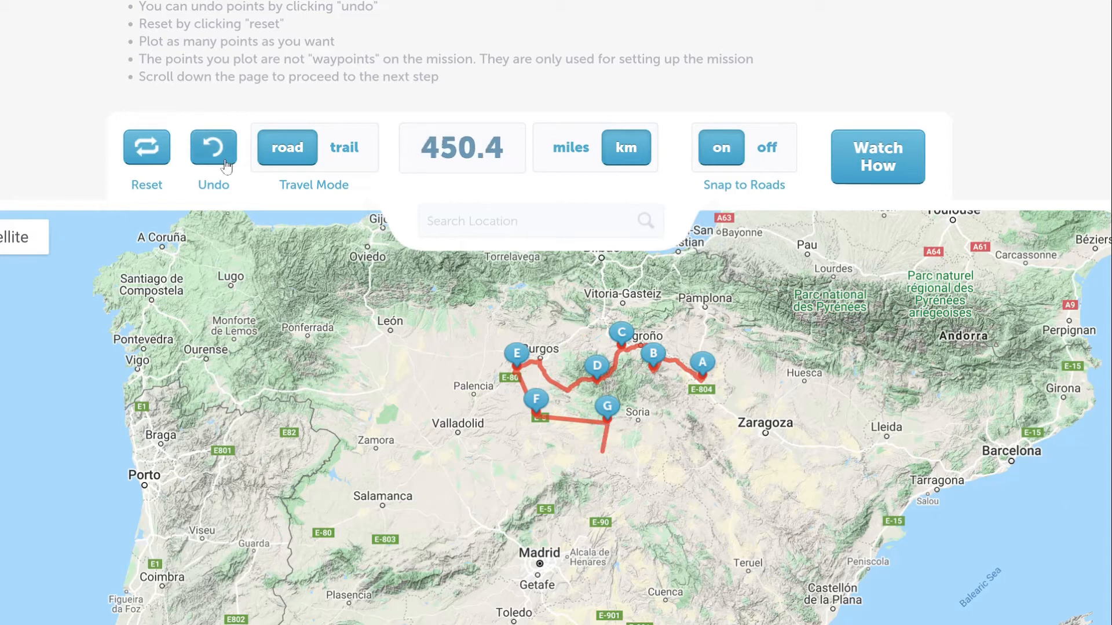
click(226, 166)
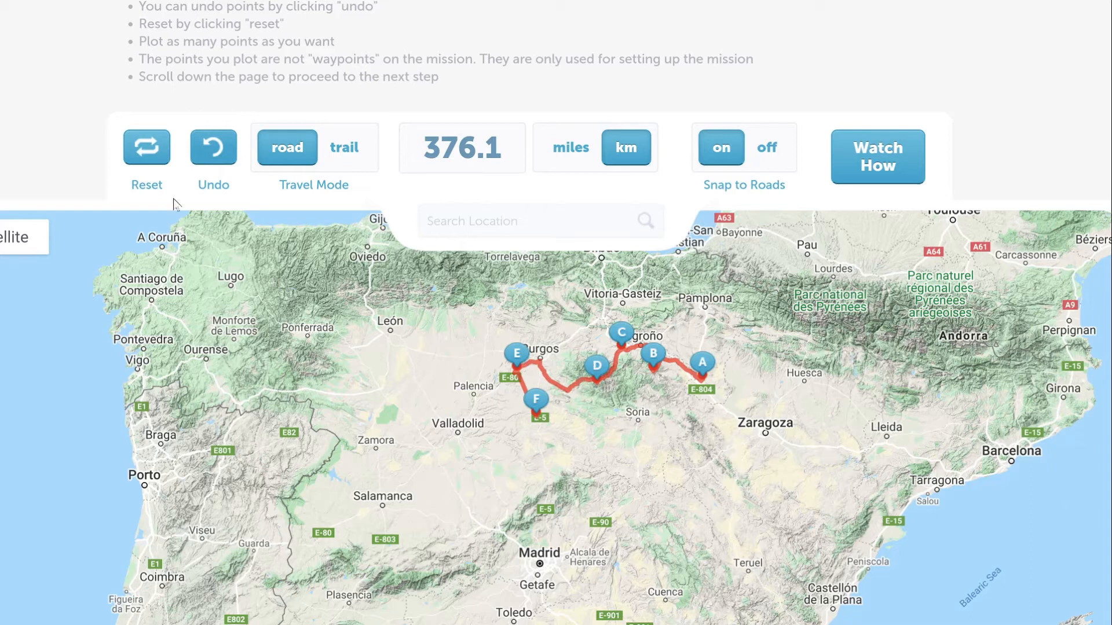
Reset the route and plot A near Calahorra, B near El Rasillo and C near Burgo de Osma
click(148, 159)
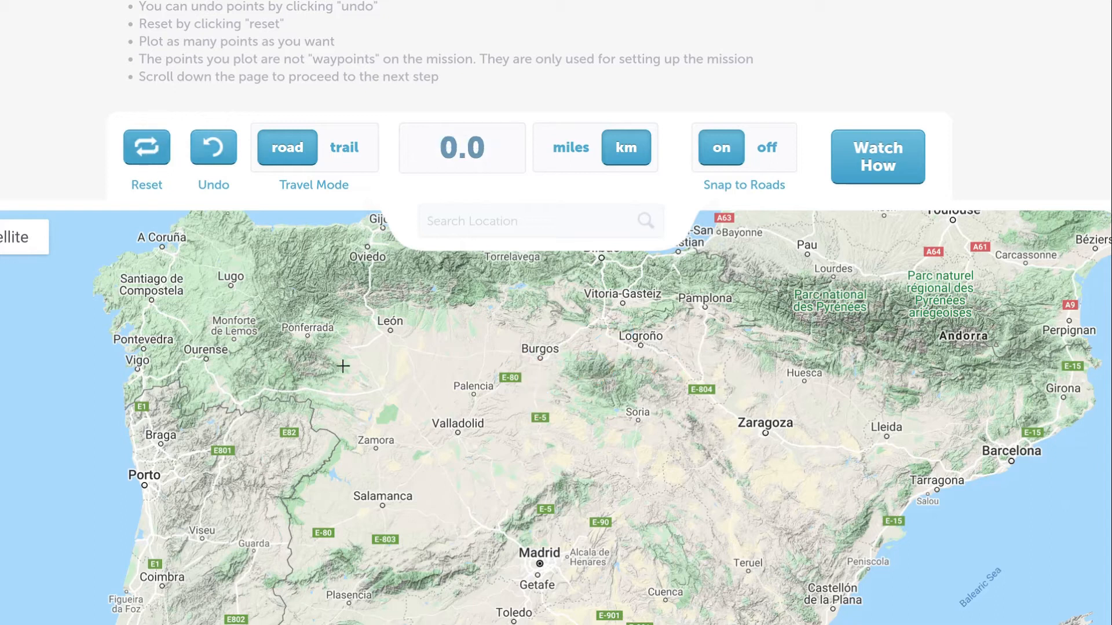
scroll(625, 407, up, 2)
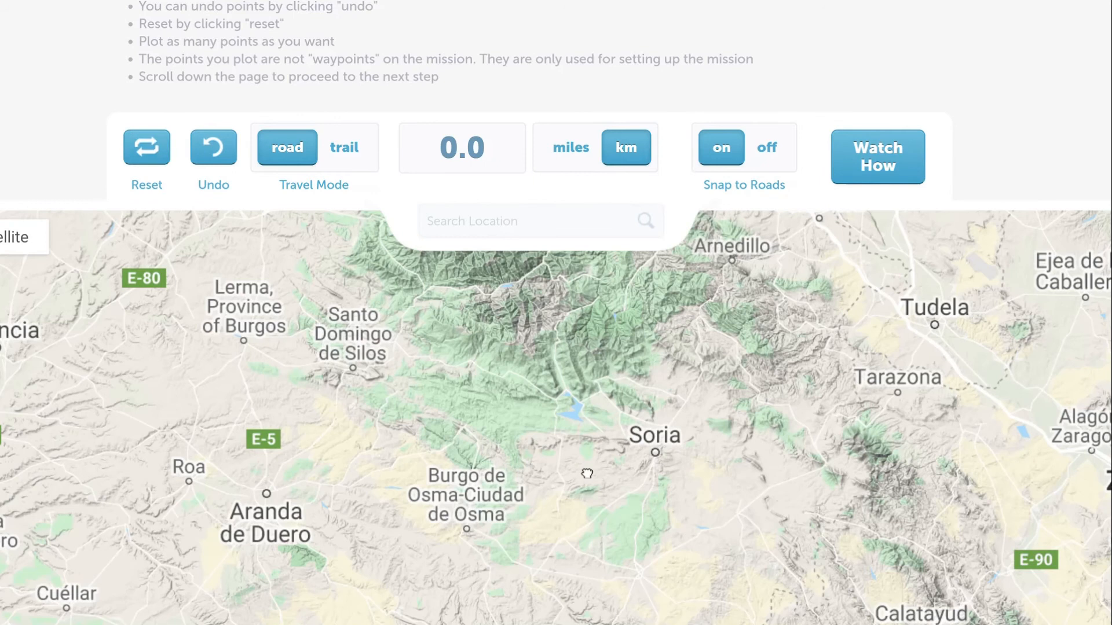
drag(587, 474, 582, 508)
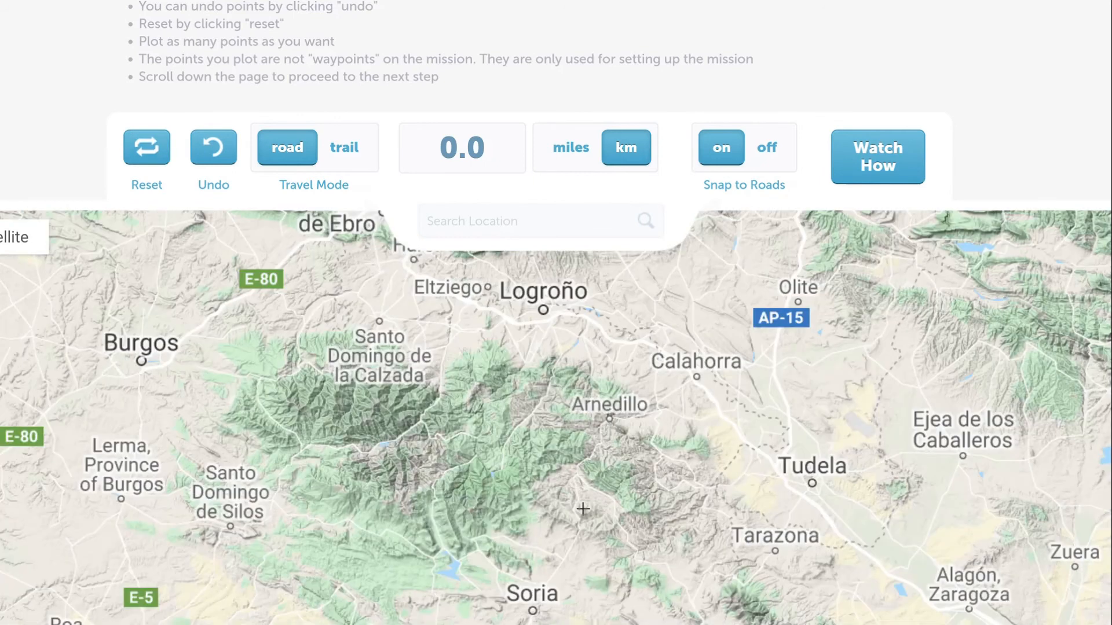
click(723, 412)
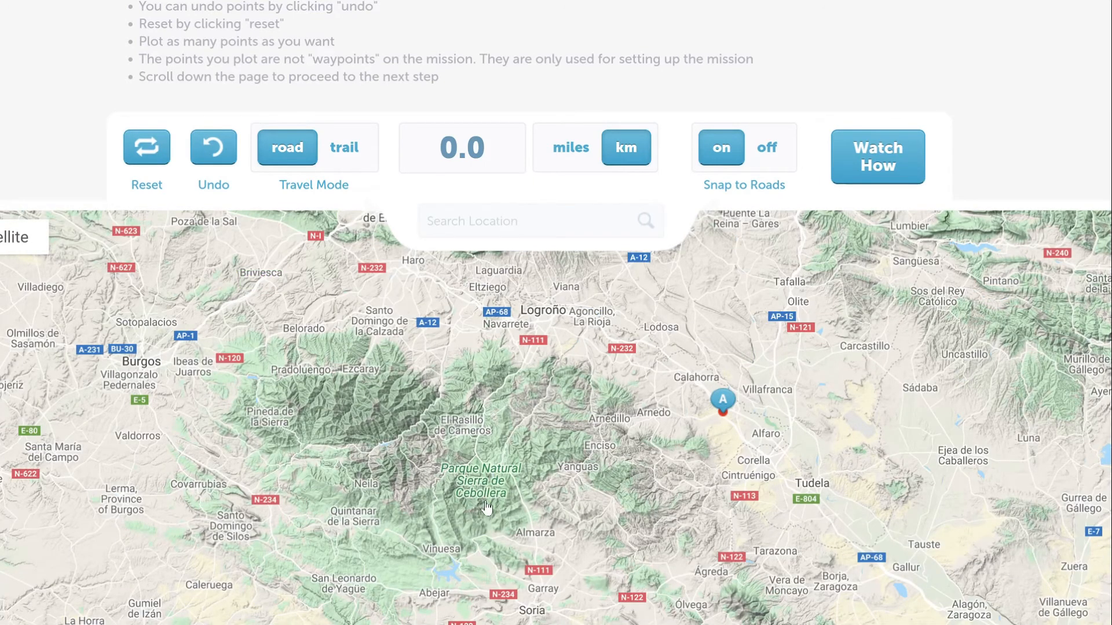
click(420, 422)
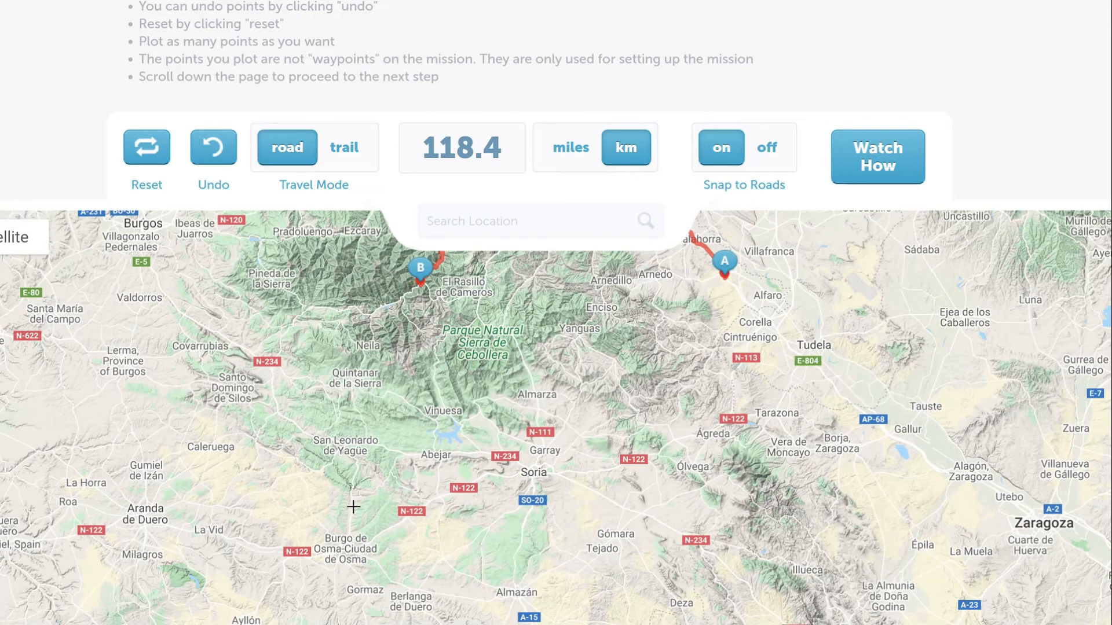
click(353, 499)
Add D southeast of Burgo de Osma and end point E near Calatayud, totalling 366.8 km
scroll(482, 499, down, 2)
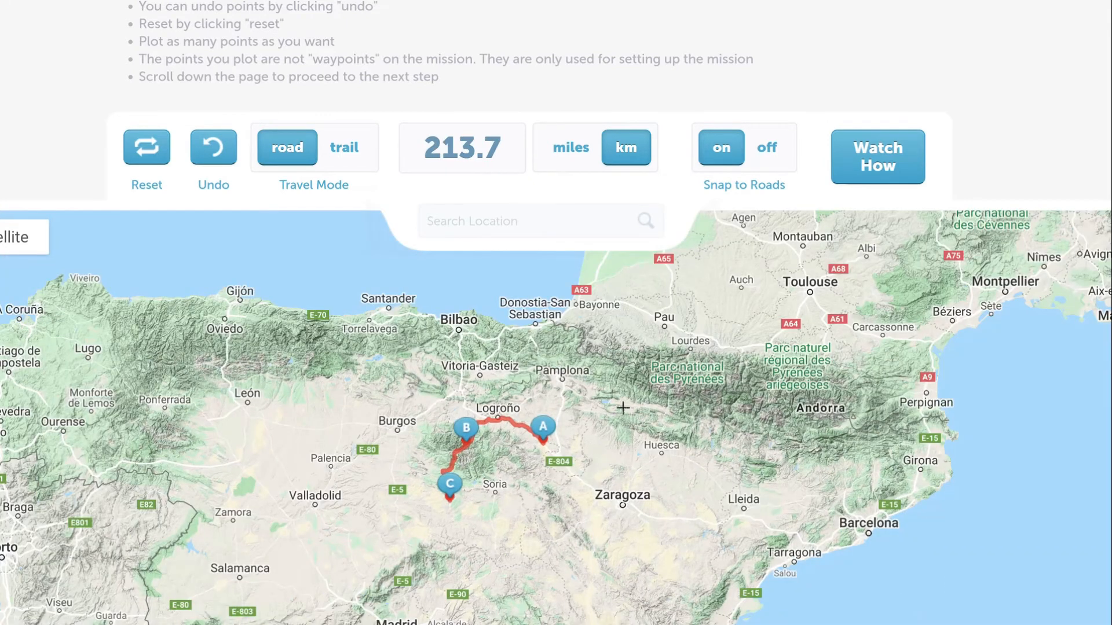
scroll(511, 512, up, 1)
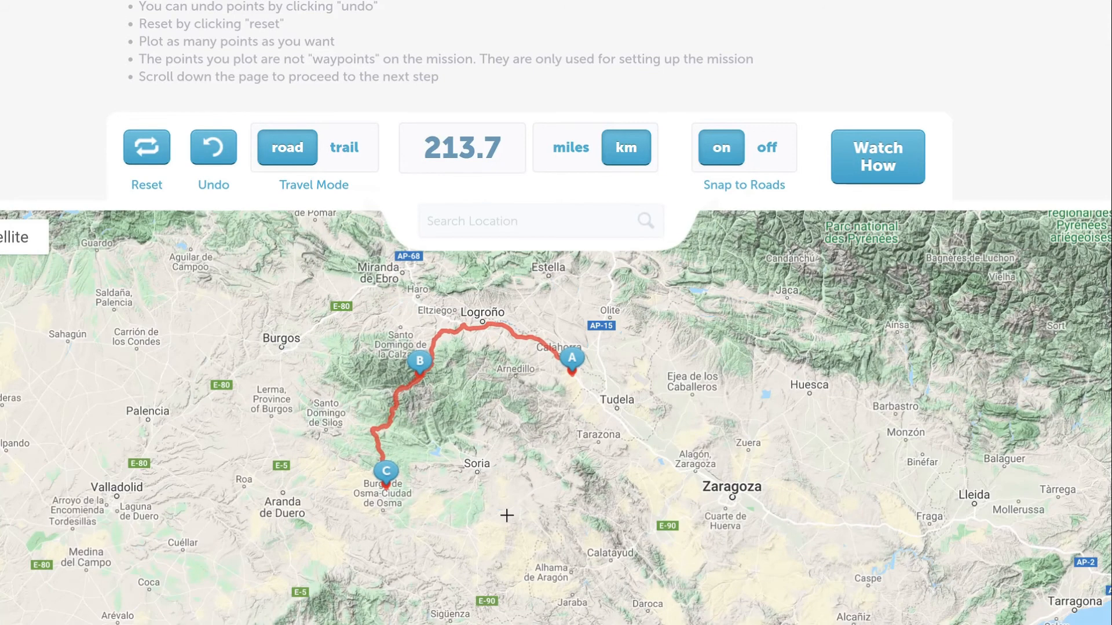
click(473, 531)
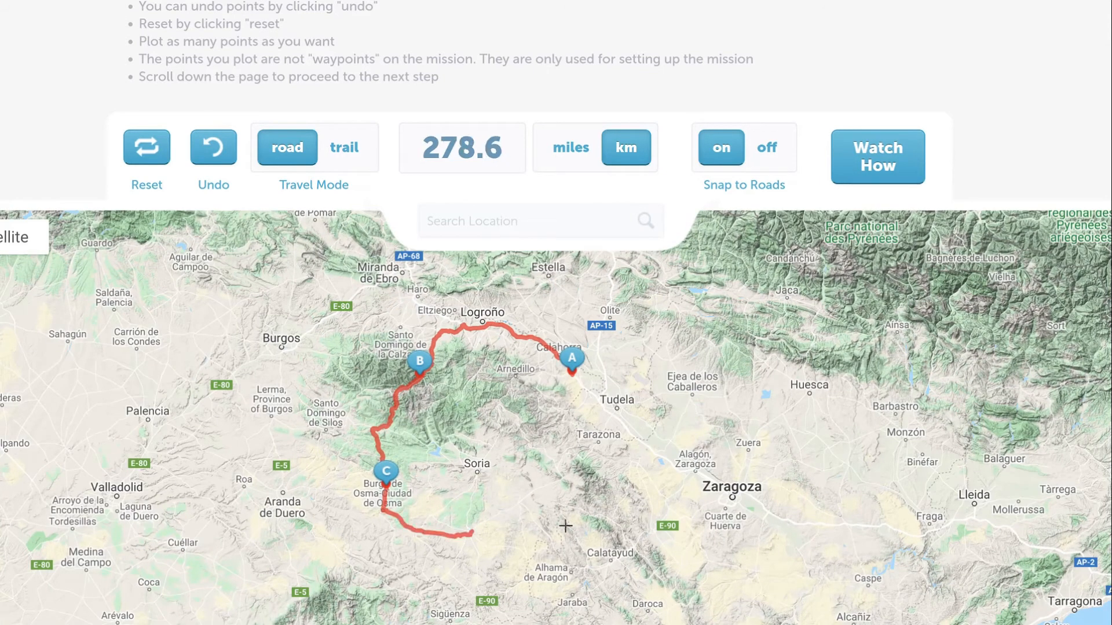
click(610, 521)
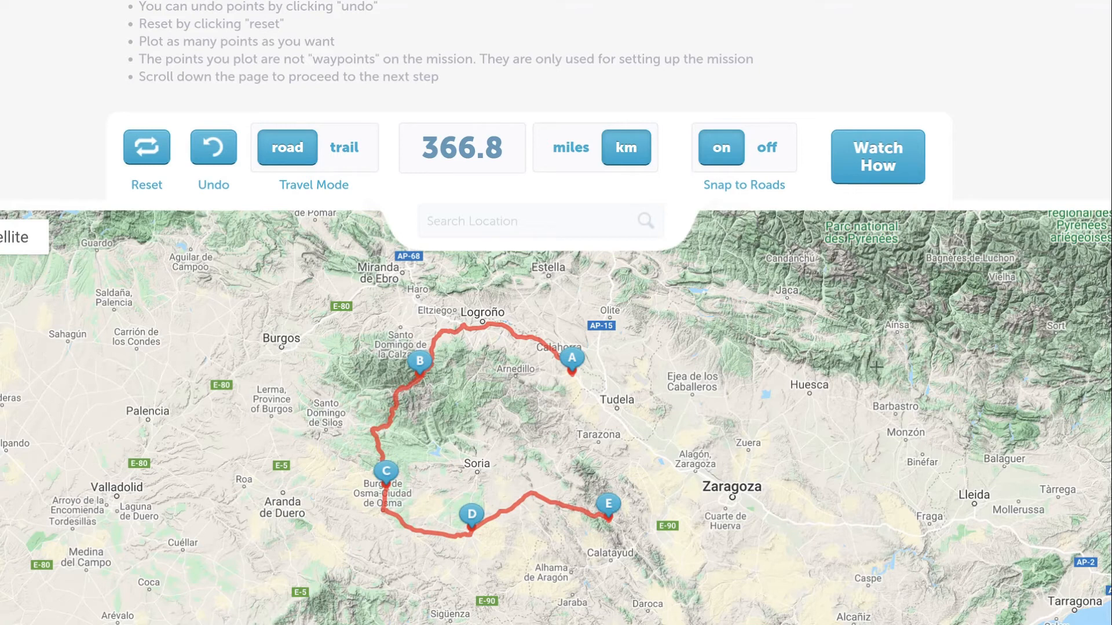
scroll(832, 210, down, 3)
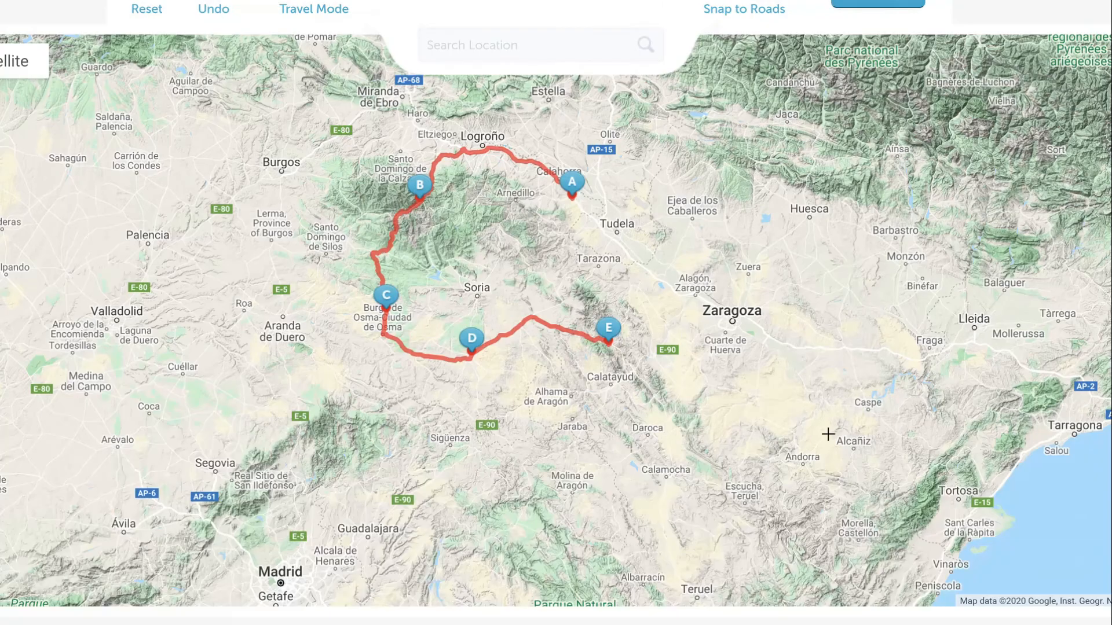
scroll(826, 437, down, 1)
scroll(869, 376, down, 2)
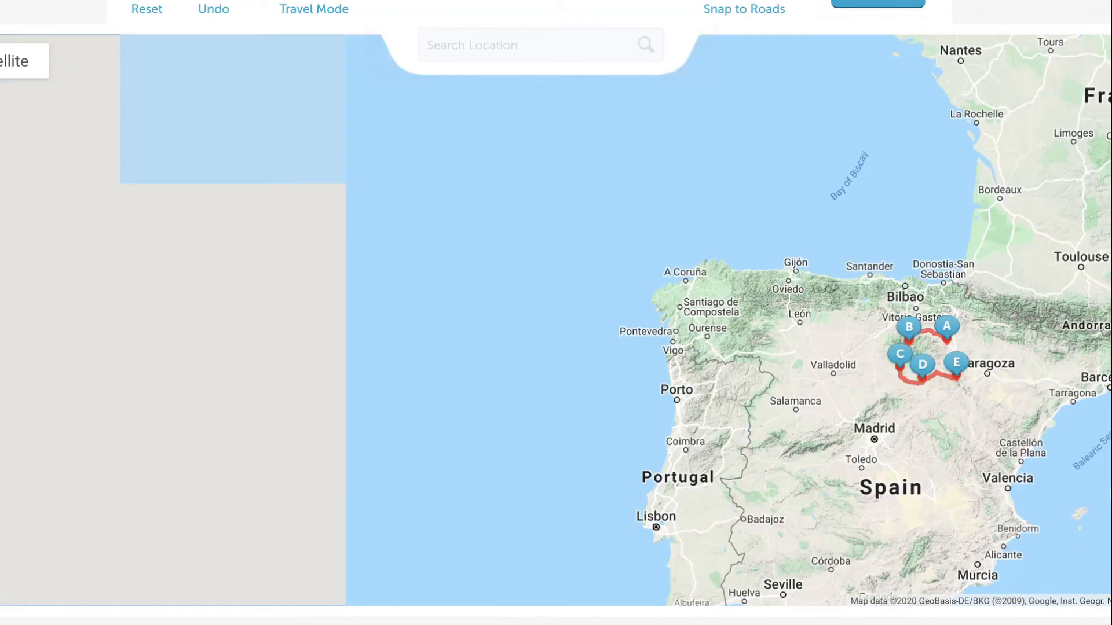
scroll(606, 345, down, 5)
Move to Mission Information and enter title 'EU Mission' with description 'asdadasd'
click(607, 345)
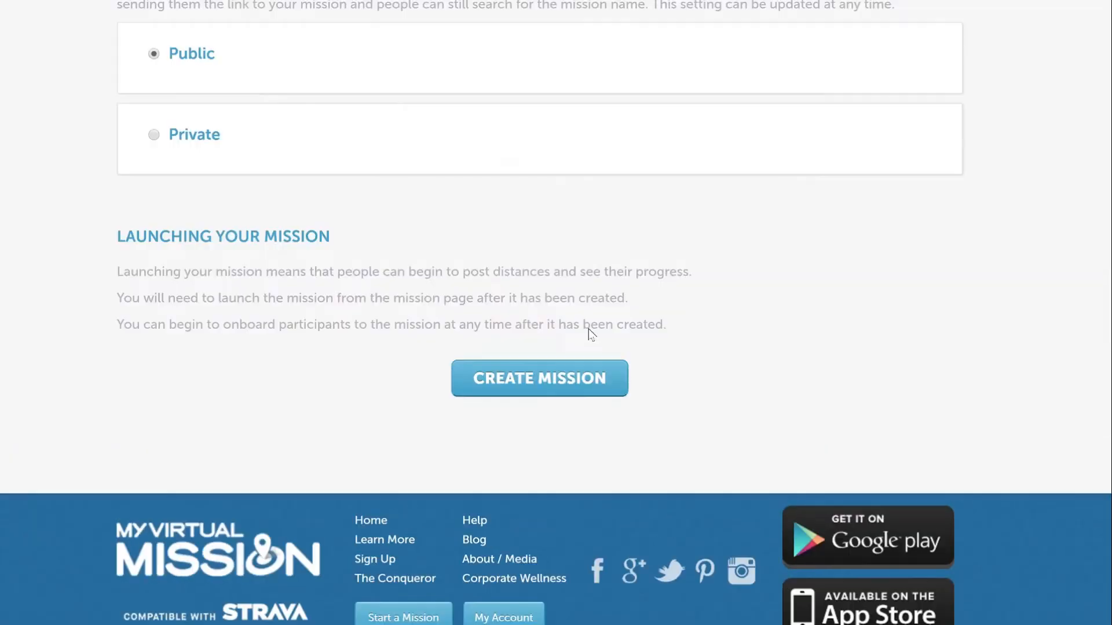
scroll(978, 394, down, 3)
click(471, 254)
text(EU Mission)
key(Tab)
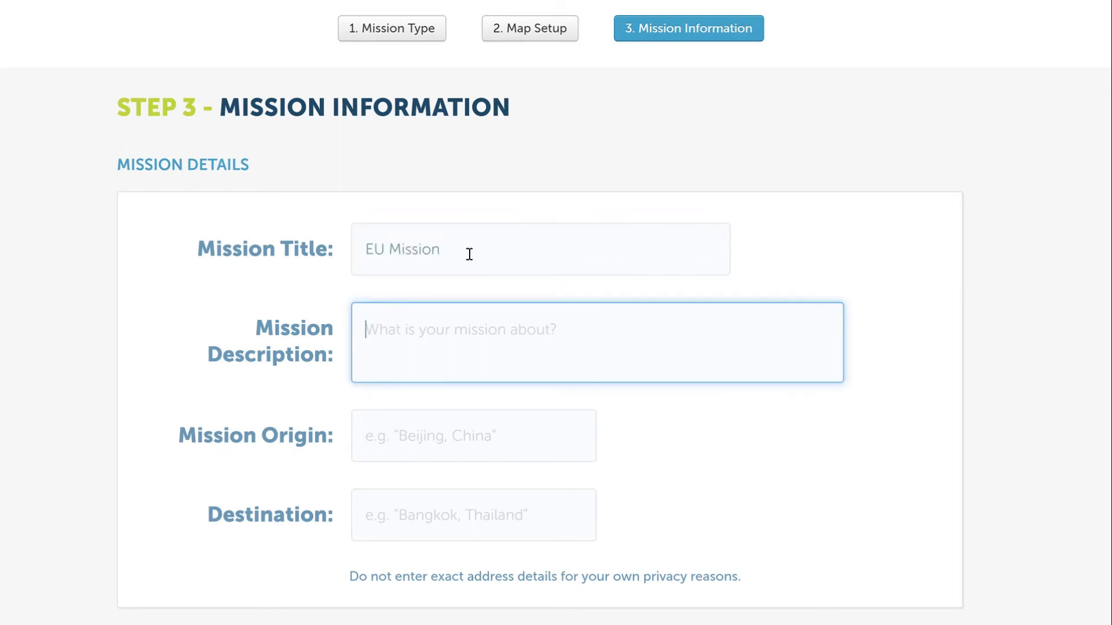
text(asdadasd)
scroll(527, 385, down, 2)
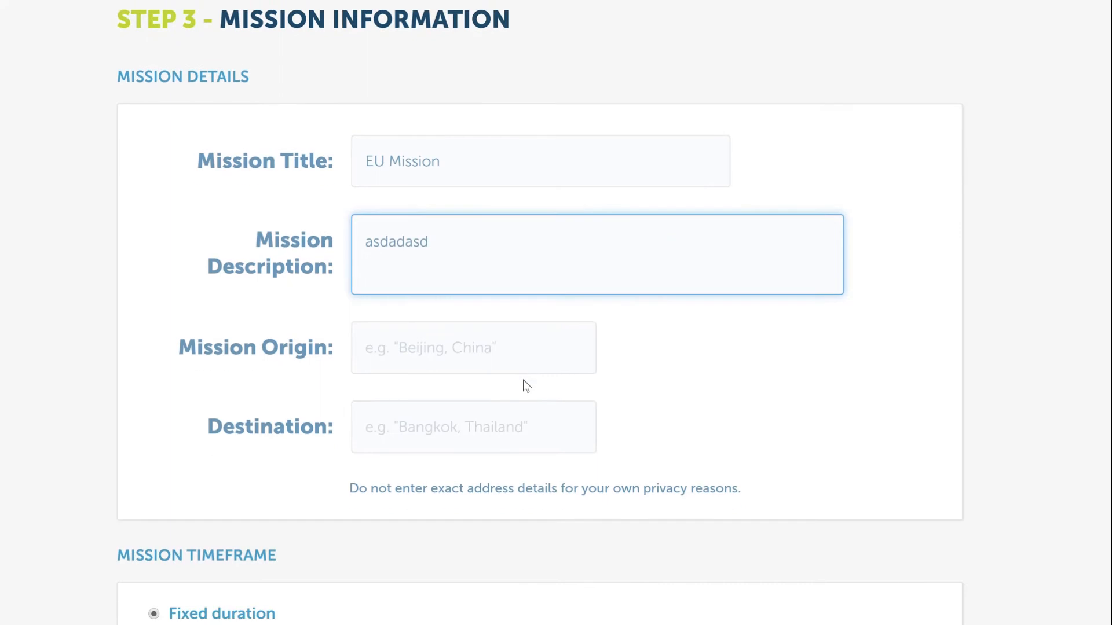
Set the mission origin to 'A' and the destination to 'B'
click(467, 361)
click(435, 440)
click(414, 352)
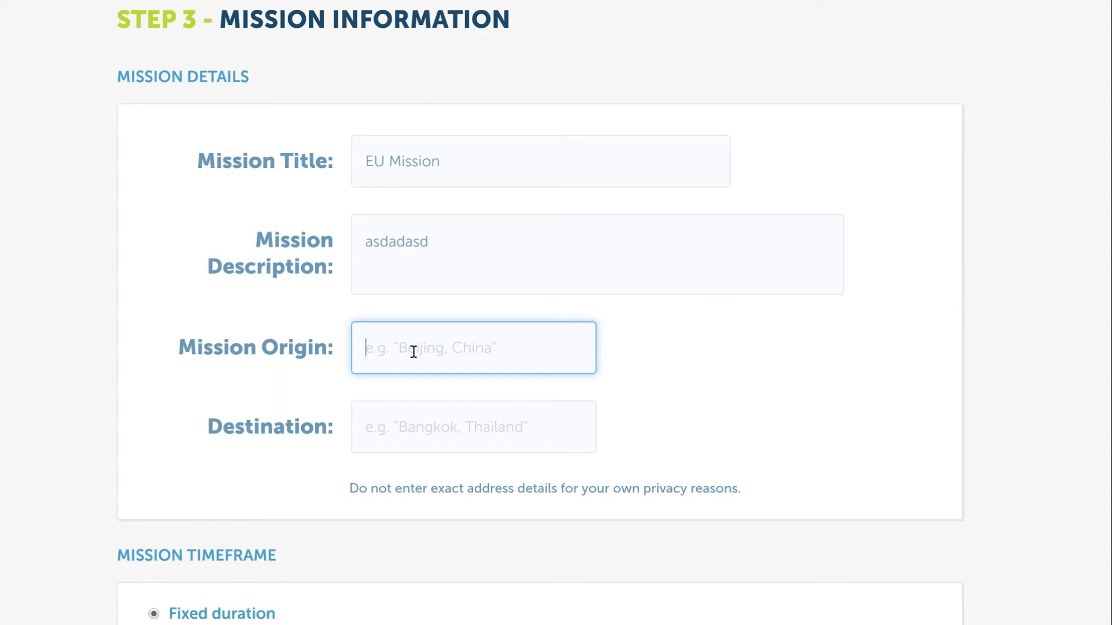
text(A)
click(408, 433)
text(B)
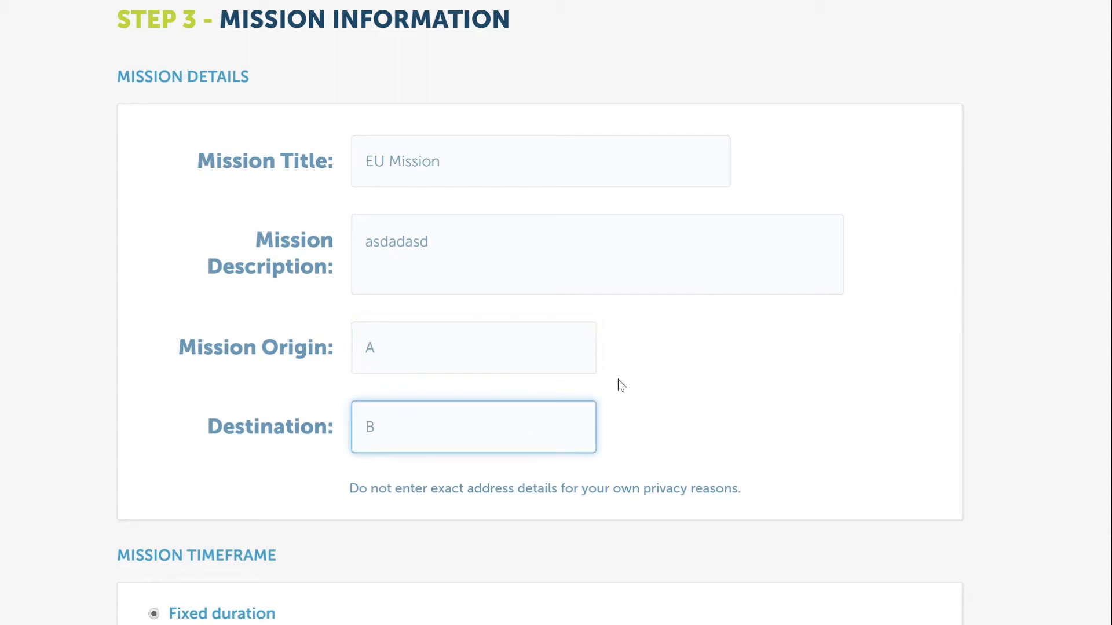
scroll(662, 384, down, 3)
scroll(664, 384, down, 1)
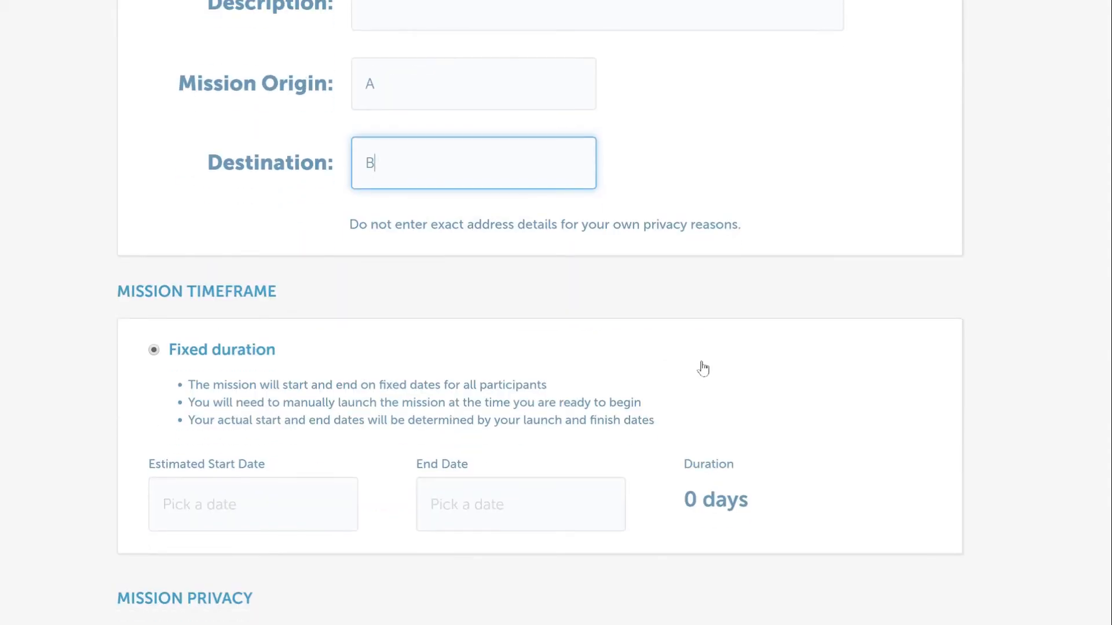
scroll(721, 368, down, 2)
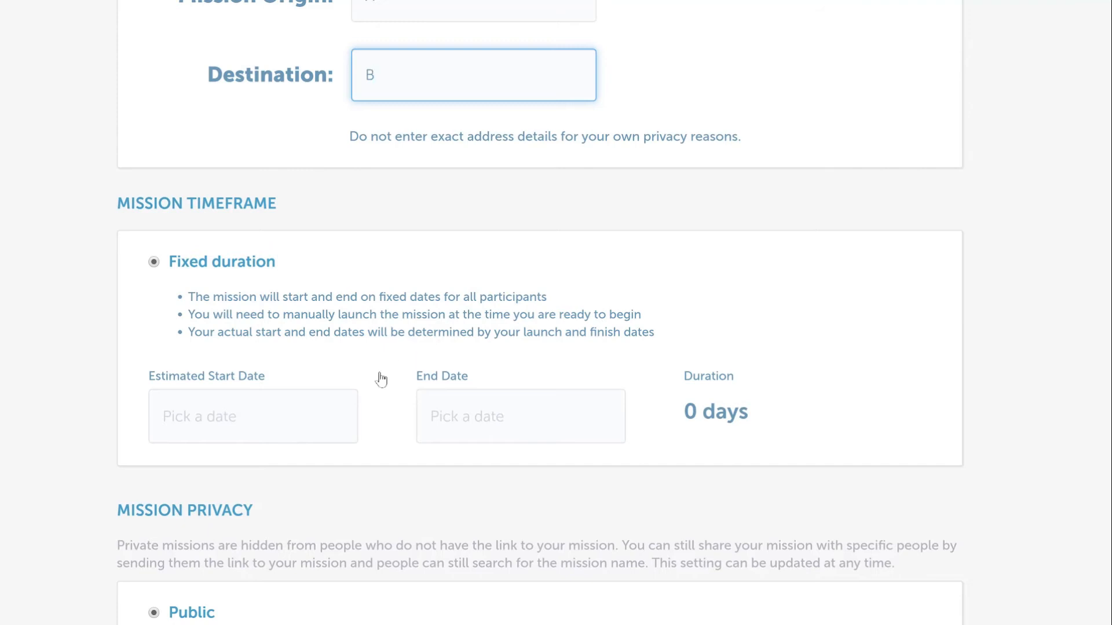
Set the start date to 10 Apr 2020 and end date to 17 Apr 2020, a 7-day duration
click(291, 423)
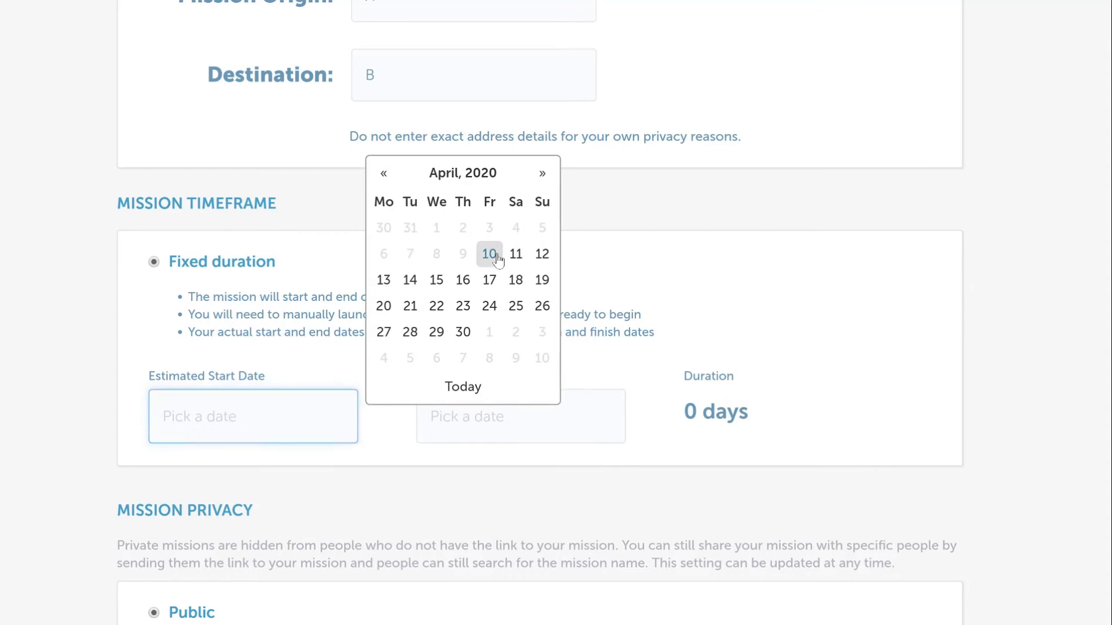
click(493, 254)
click(489, 416)
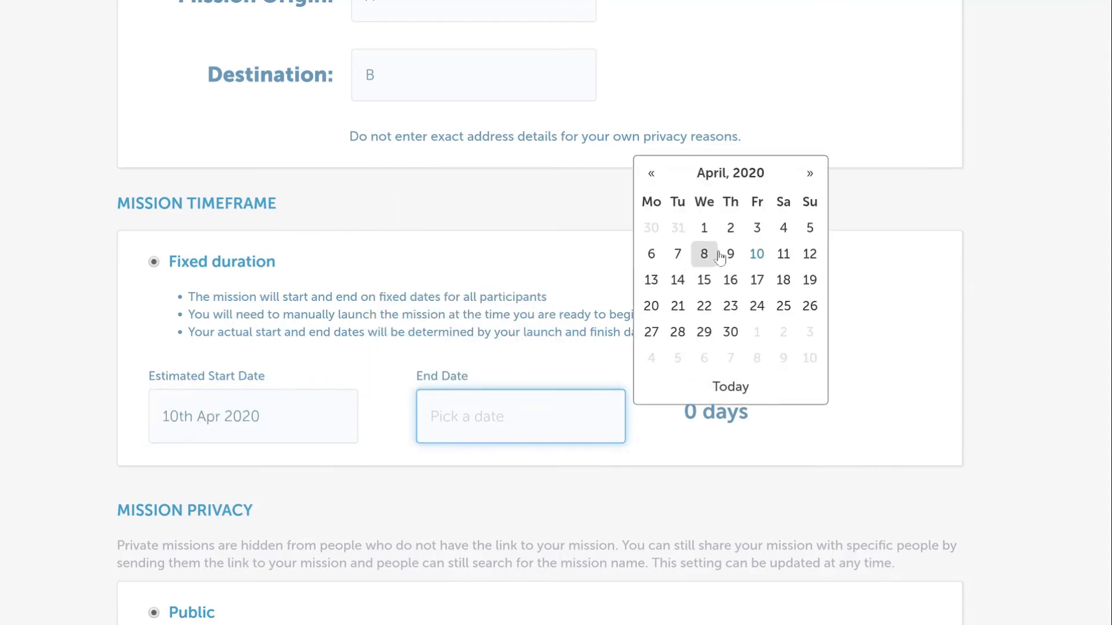
click(758, 282)
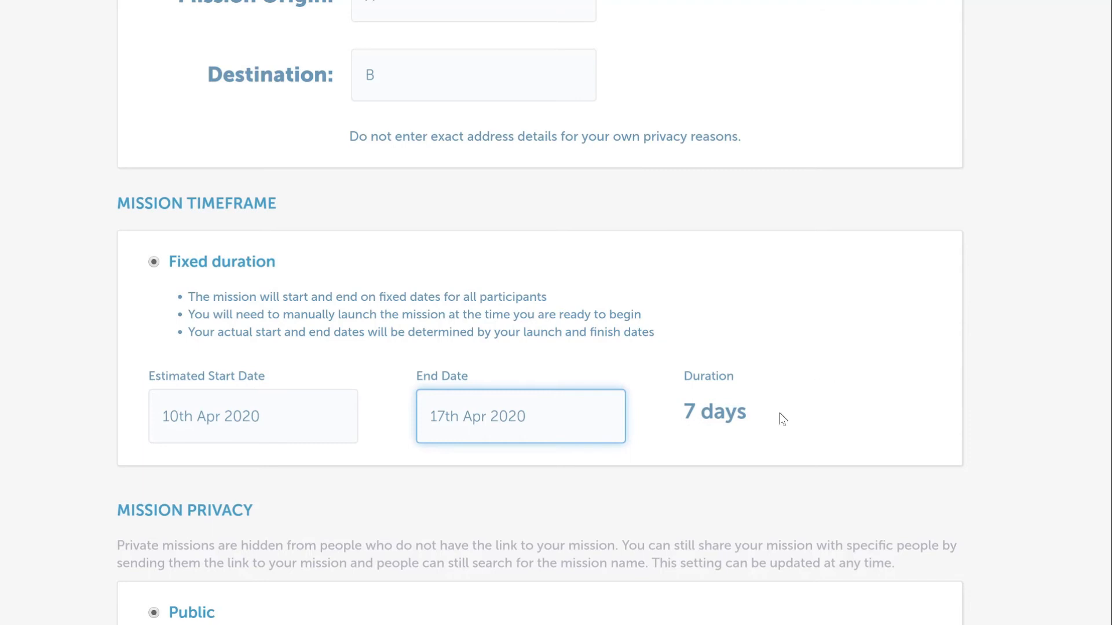
drag(686, 412, 749, 411)
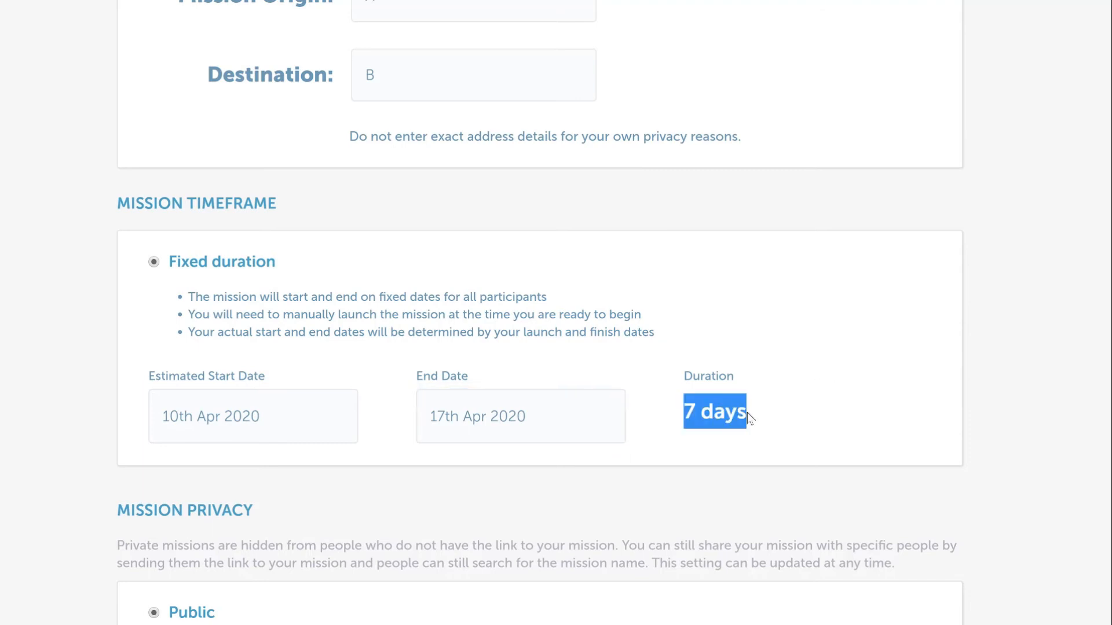
click(816, 414)
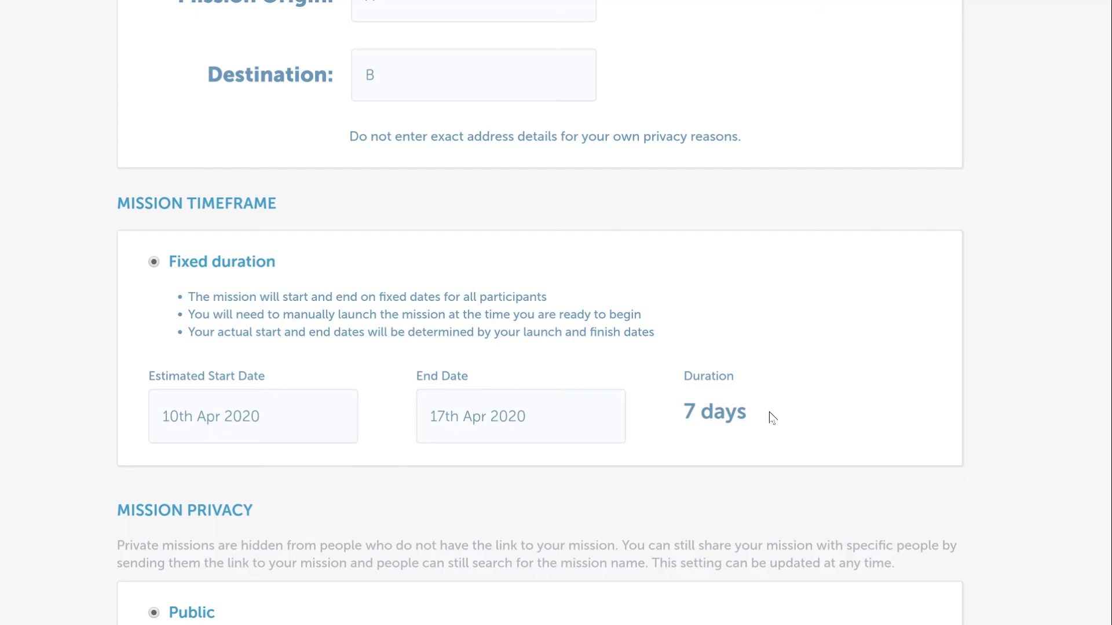
scroll(772, 419, down, 5)
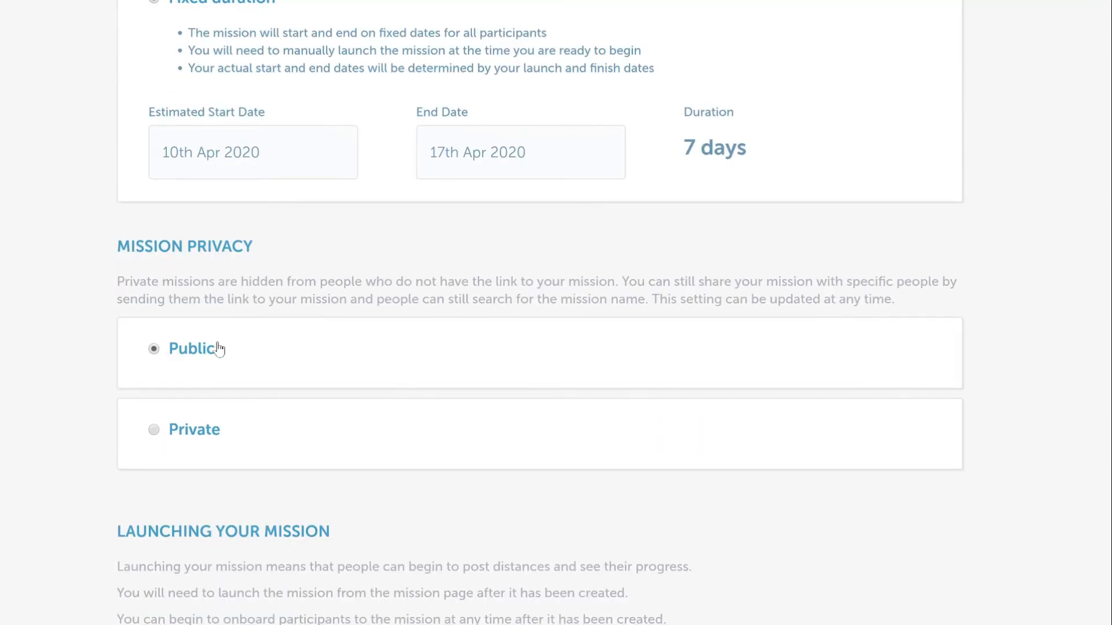
click(198, 432)
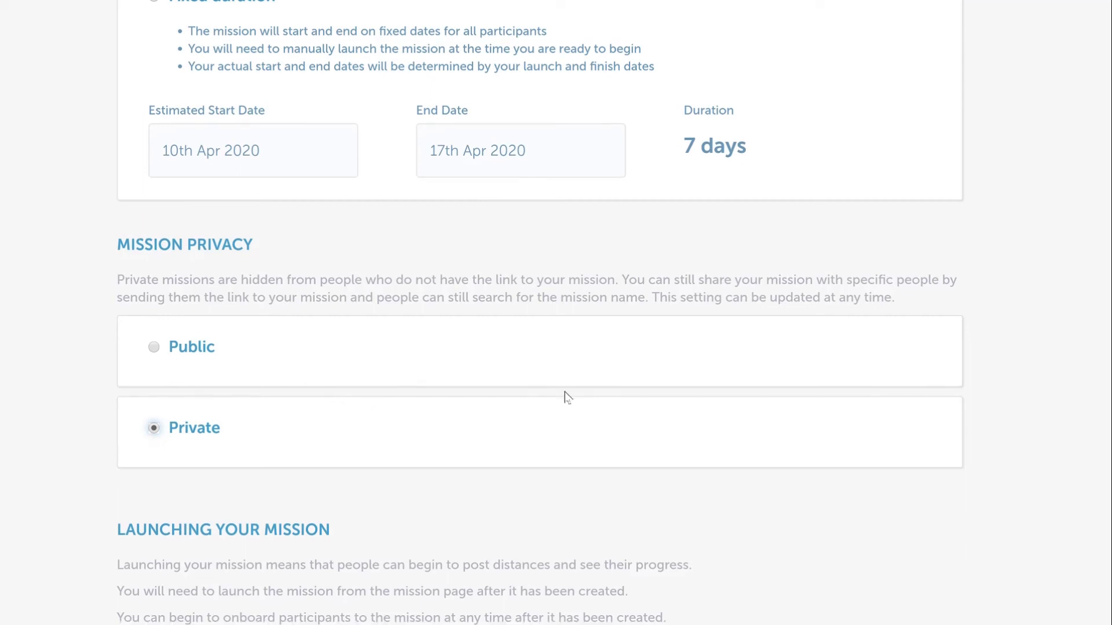
scroll(565, 400, down, 3)
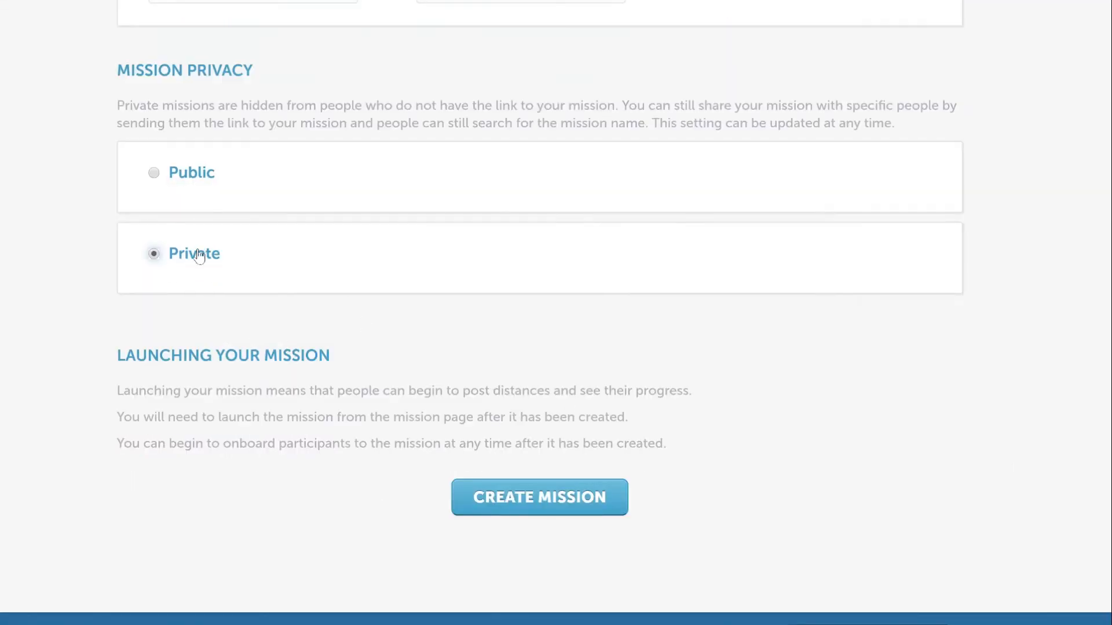
click(175, 177)
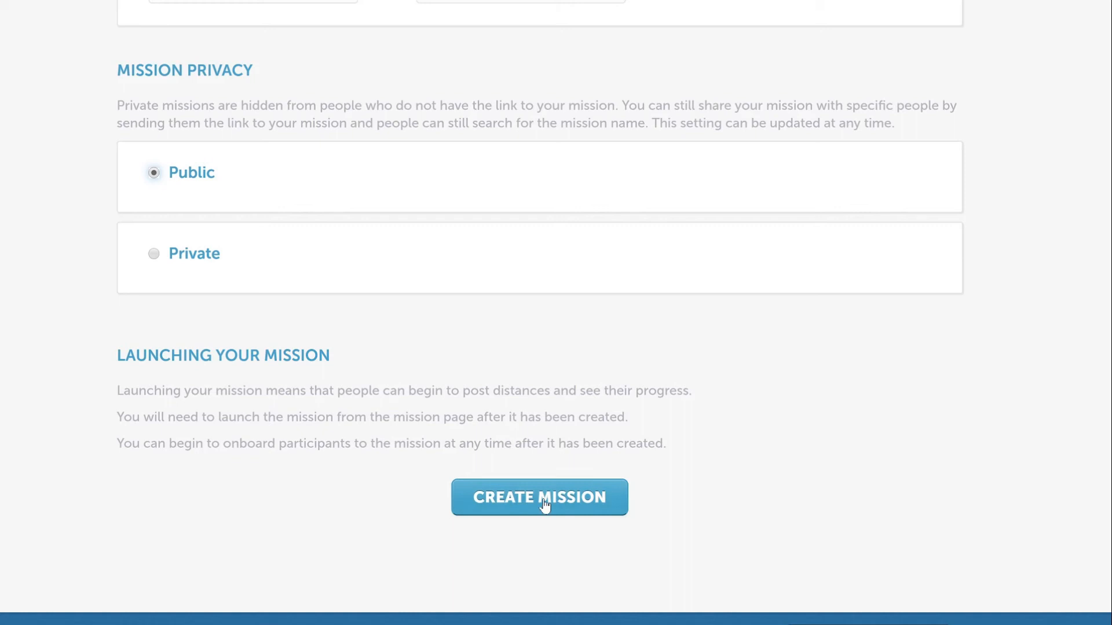
Create the EU Mission and review its page showing the 366.8 km goal over 7 days
click(544, 502)
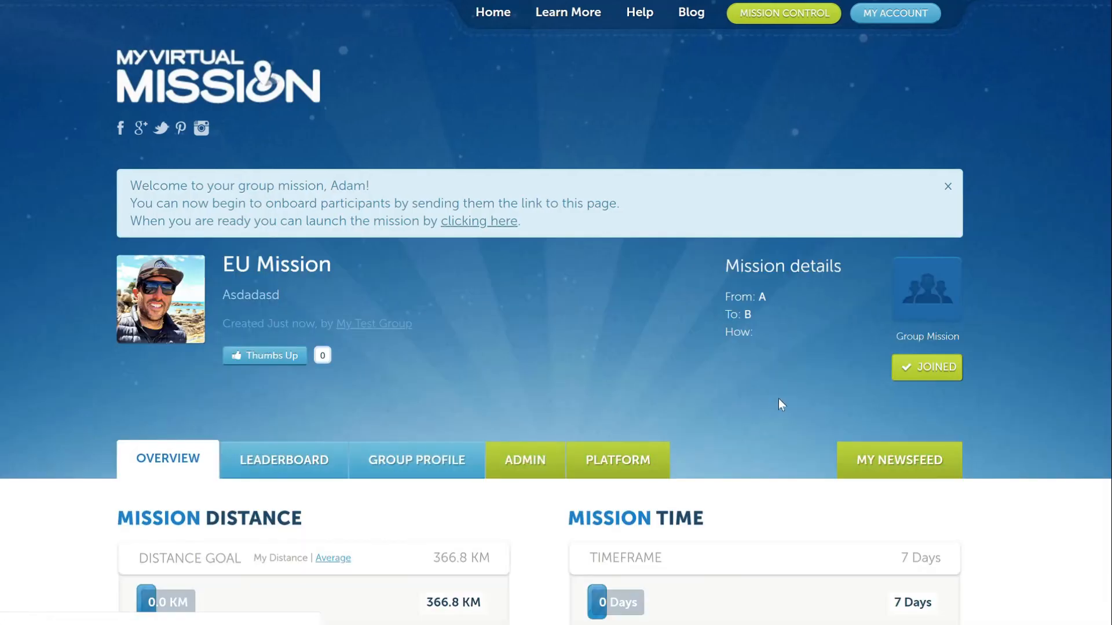
scroll(778, 399, down, 2)
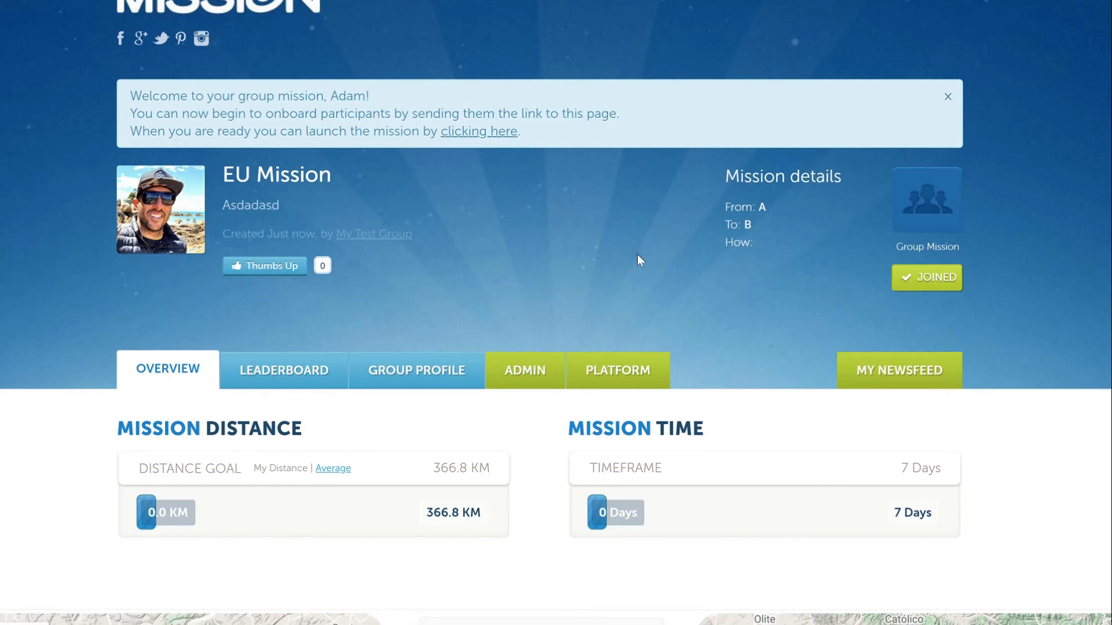
scroll(637, 255, down, 5)
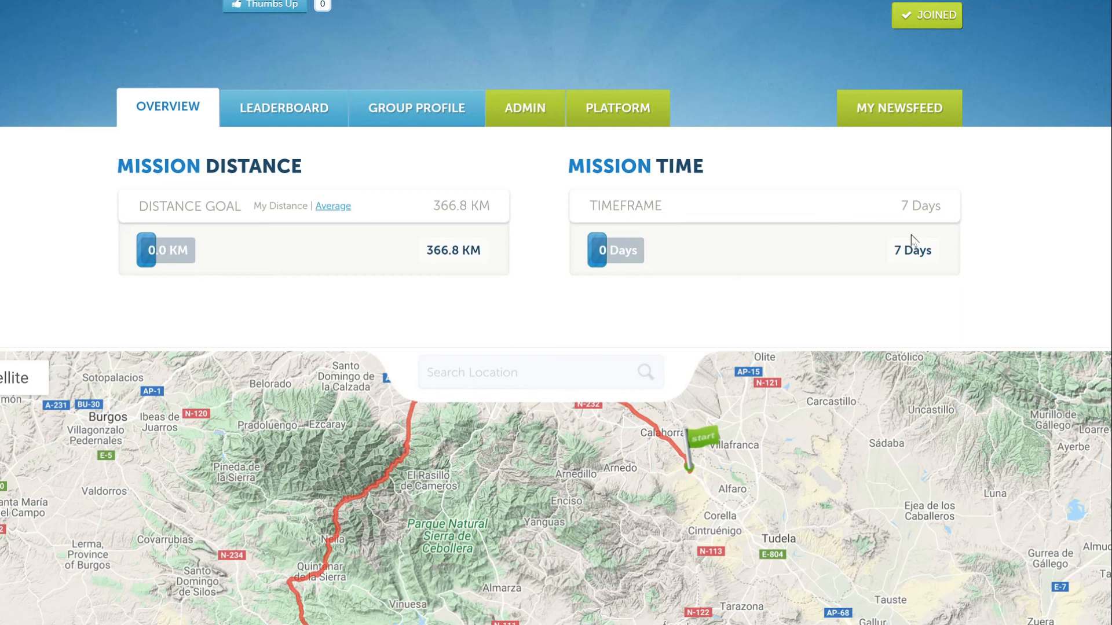
scroll(882, 319, down, 5)
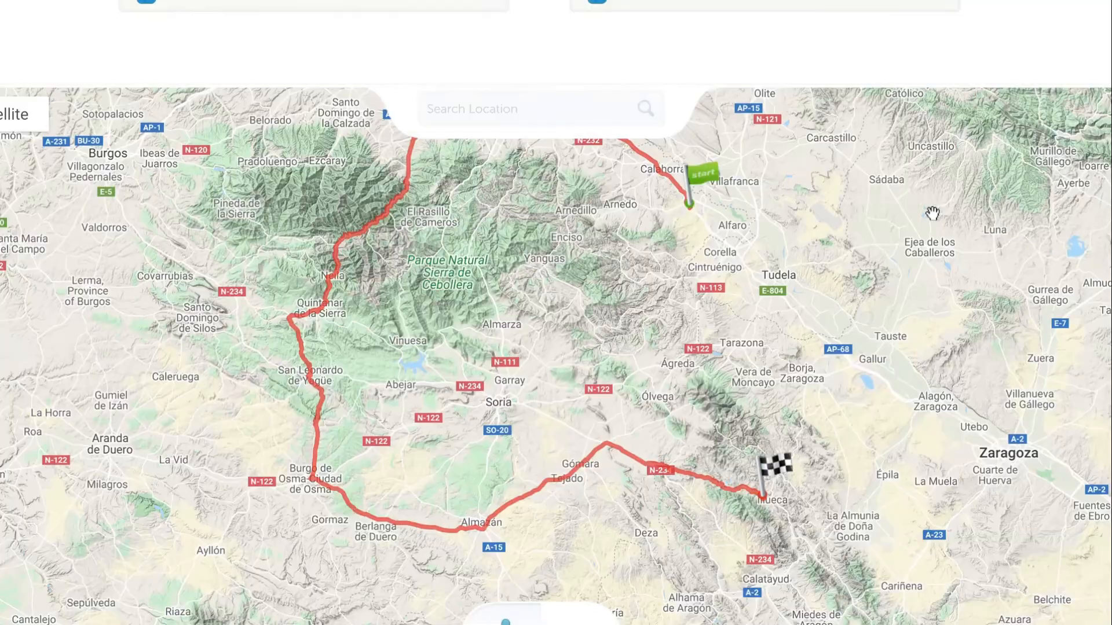
scroll(880, 321, down, 2)
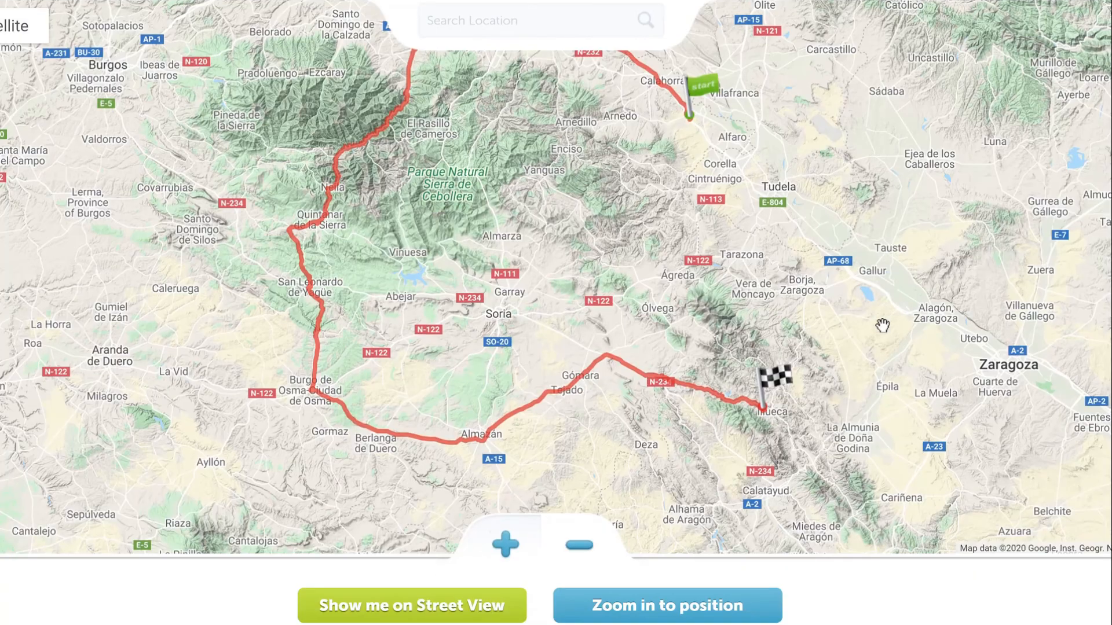
click(581, 552)
scroll(734, 443, down, 3)
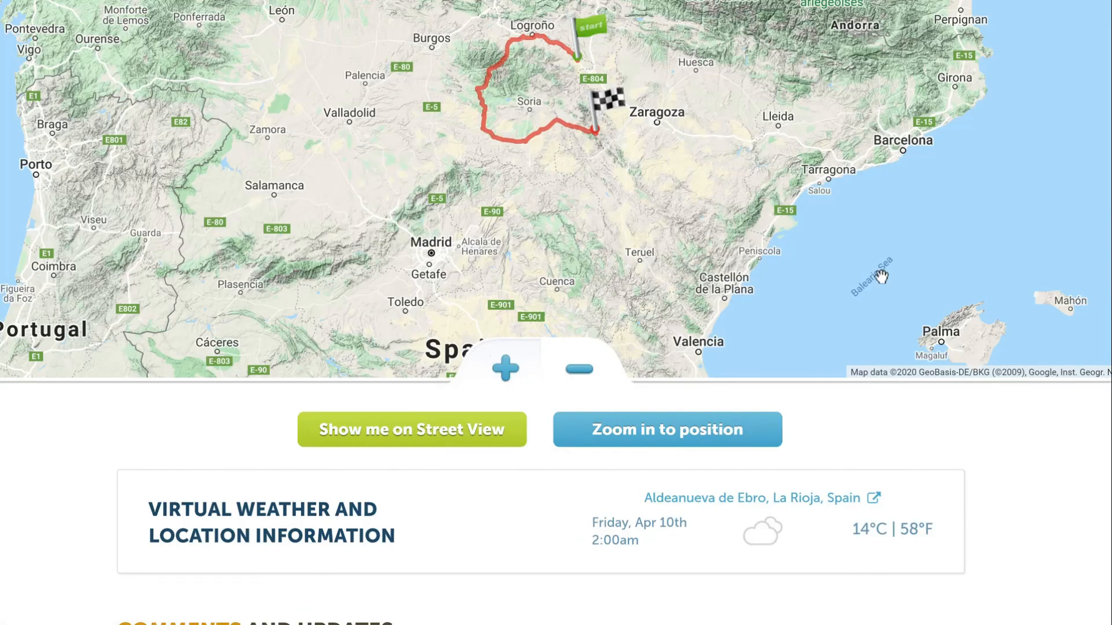
scroll(676, 443, down, 5)
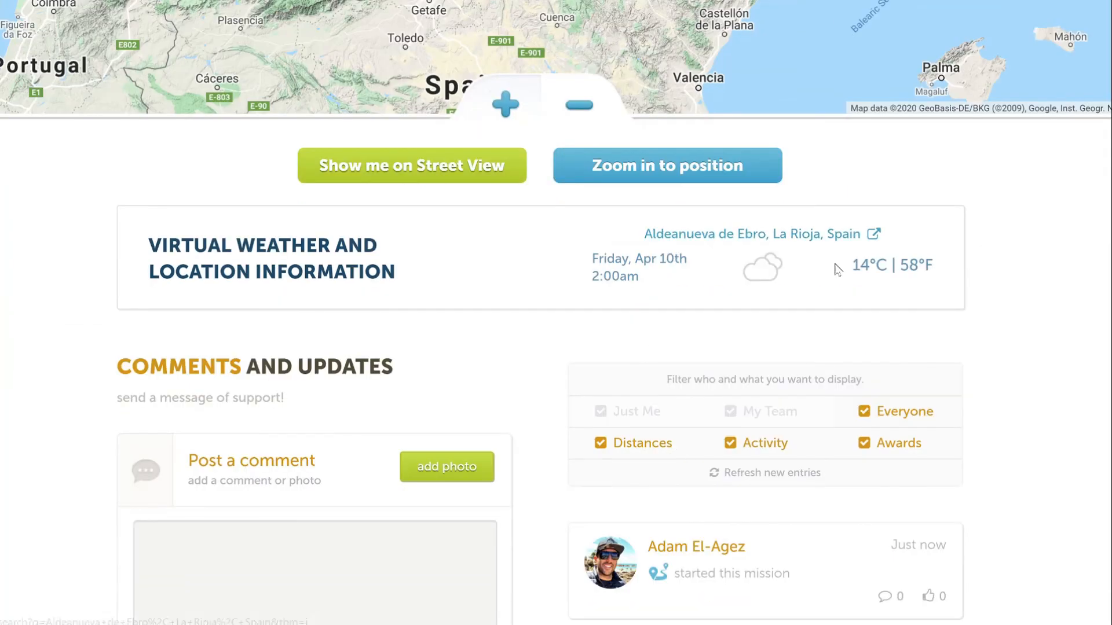
scroll(784, 287, down, 3)
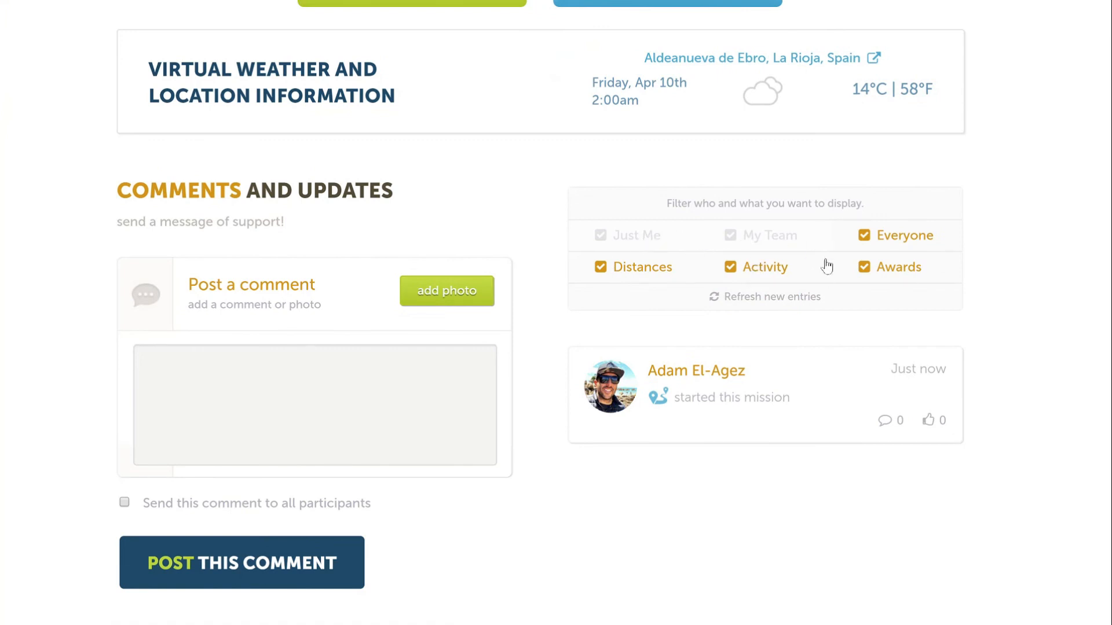
scroll(323, 352, down, 3)
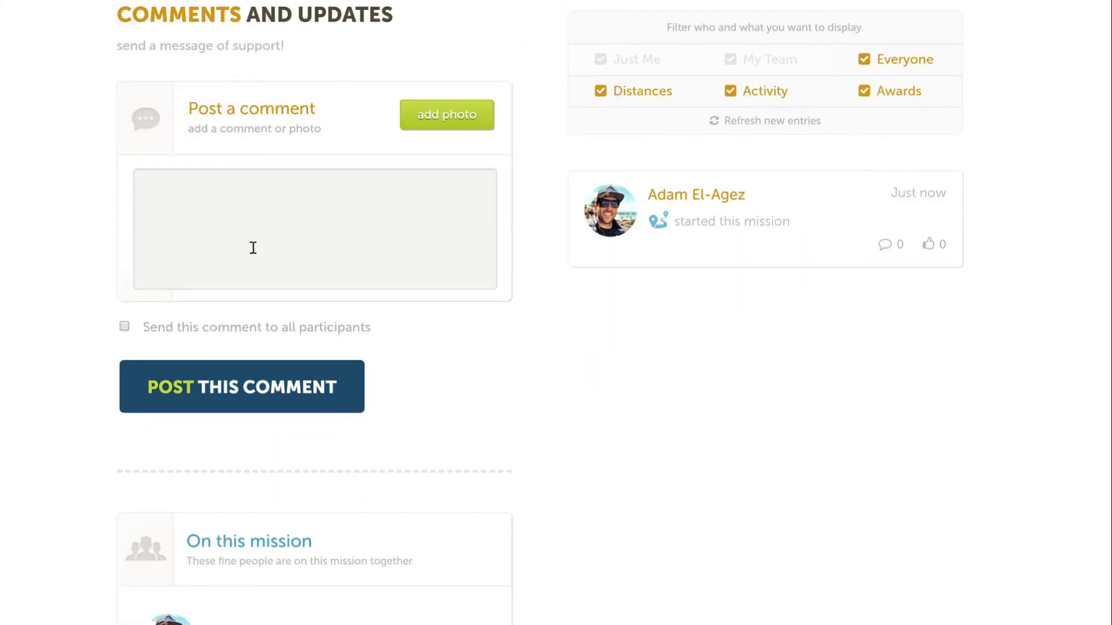
scroll(693, 406, down, 3)
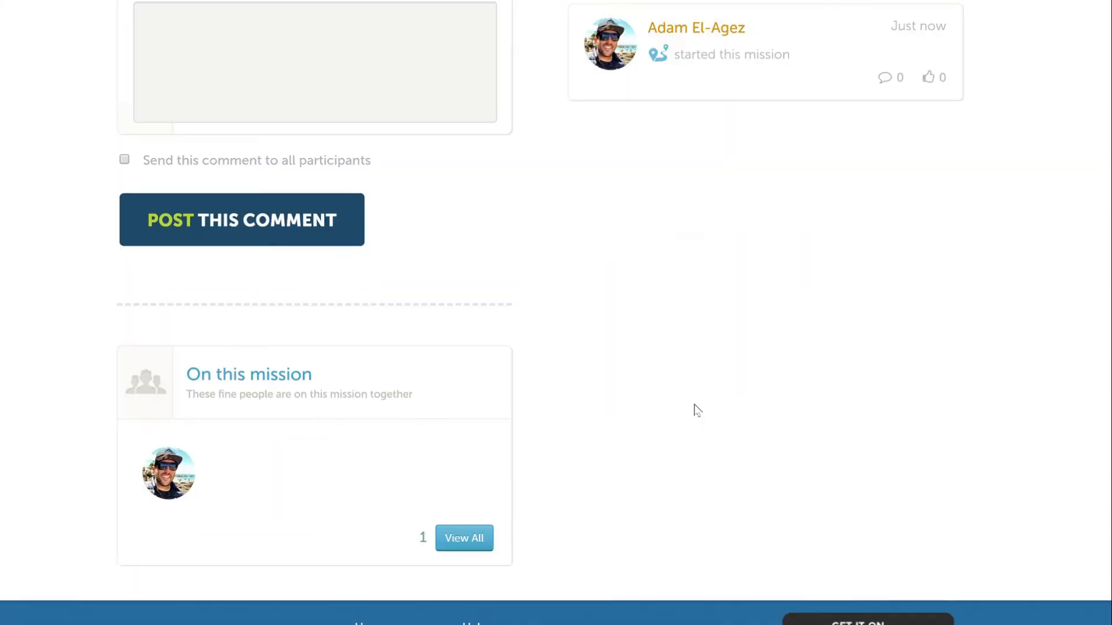
scroll(693, 405, up, 15)
scroll(693, 404, up, 10)
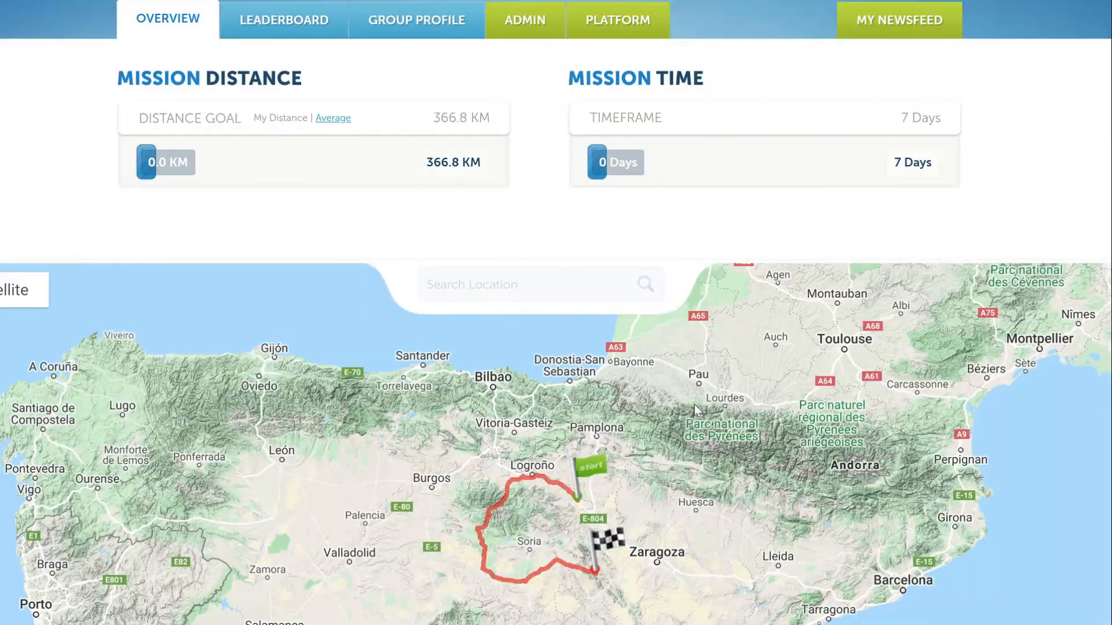